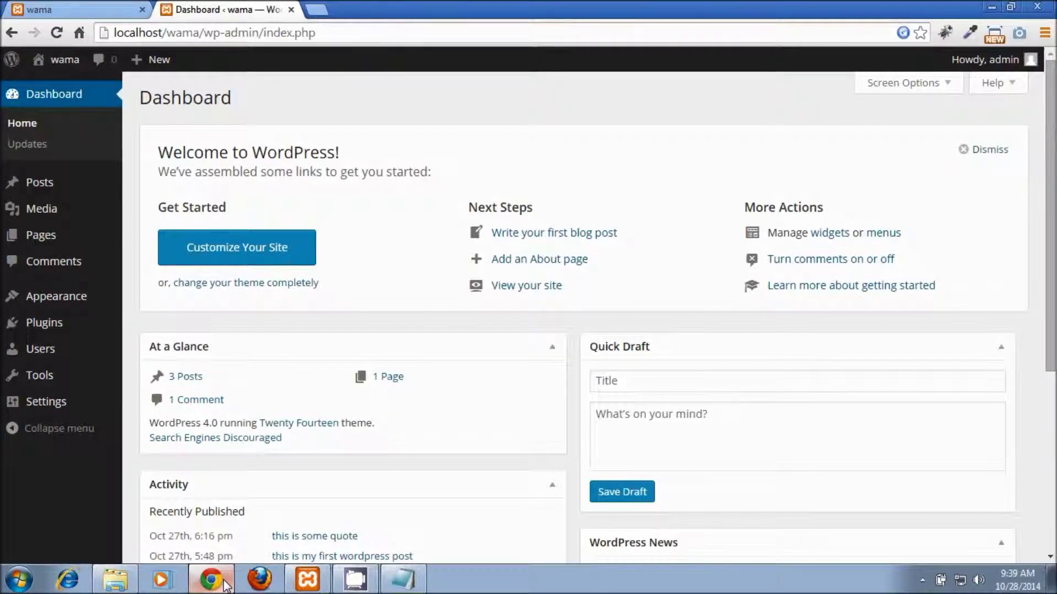
Examine the categories on the first post of the wama site's front page, and return to the admin dashboard
click(58, 10)
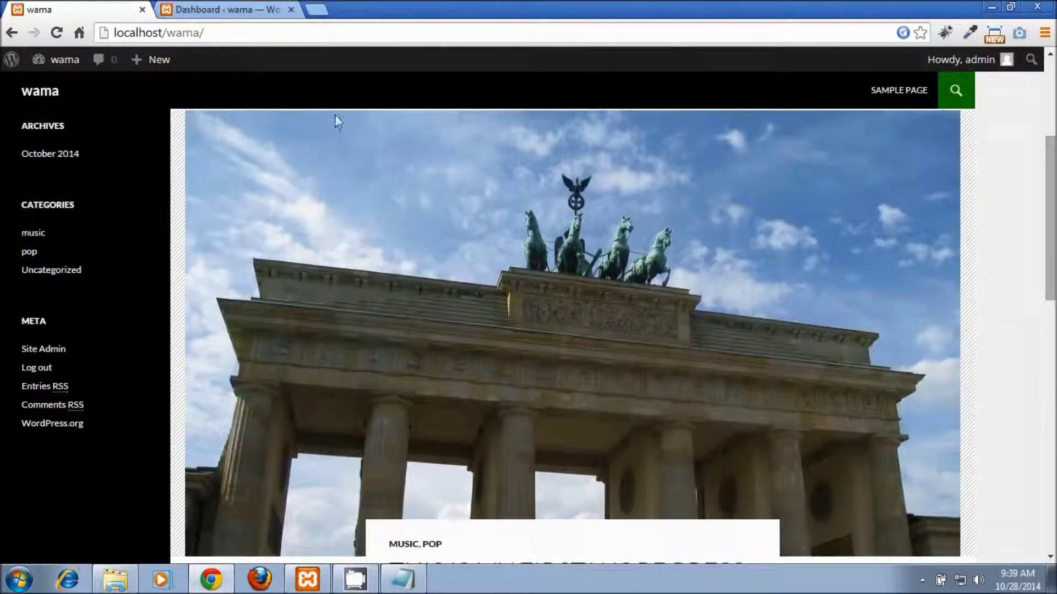
scroll(648, 403, down, 7)
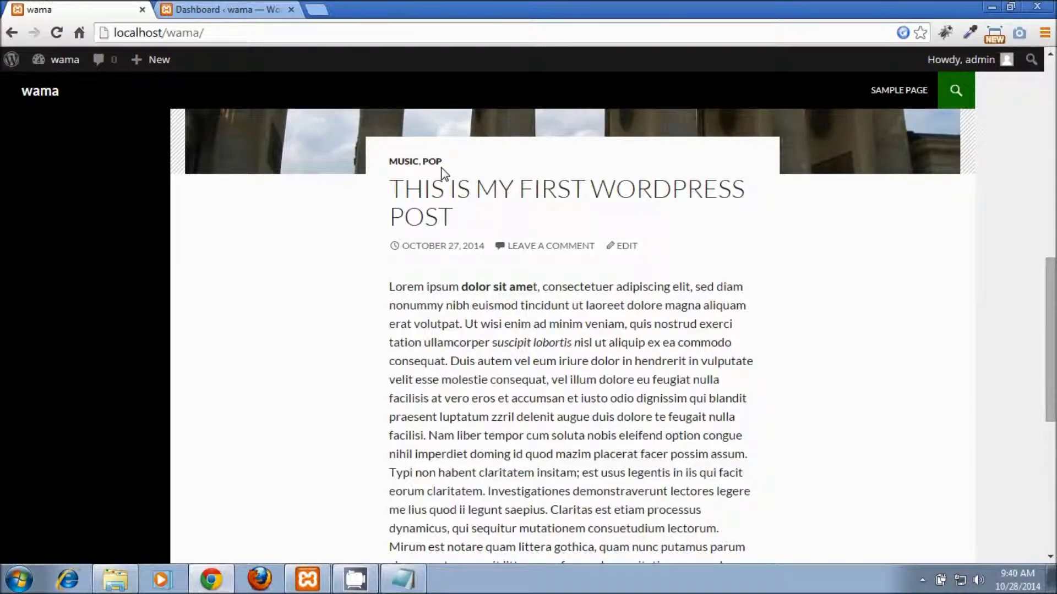
click(250, 7)
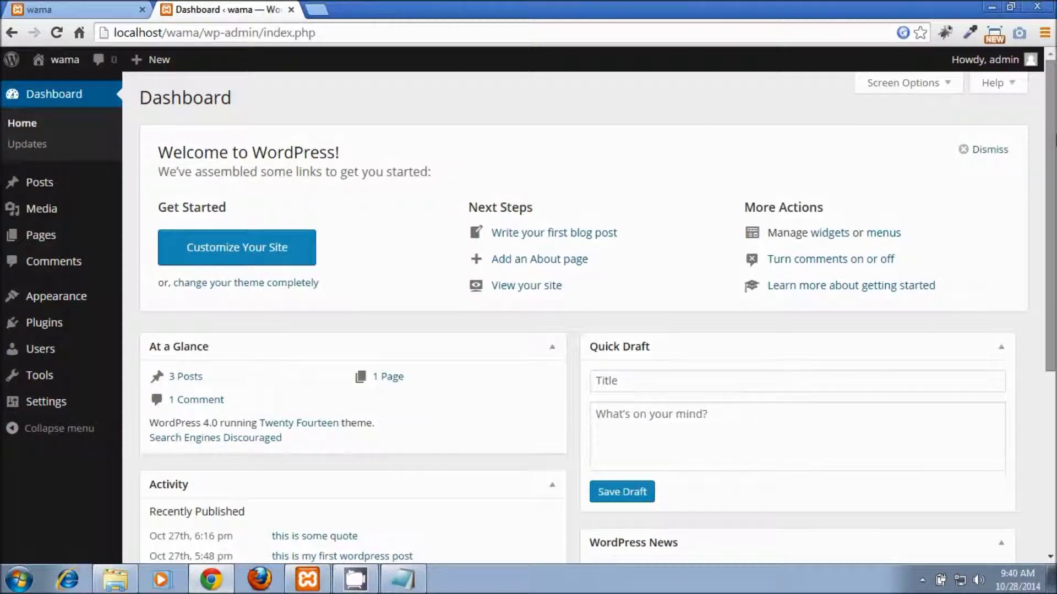
scroll(584, 316, down, 2)
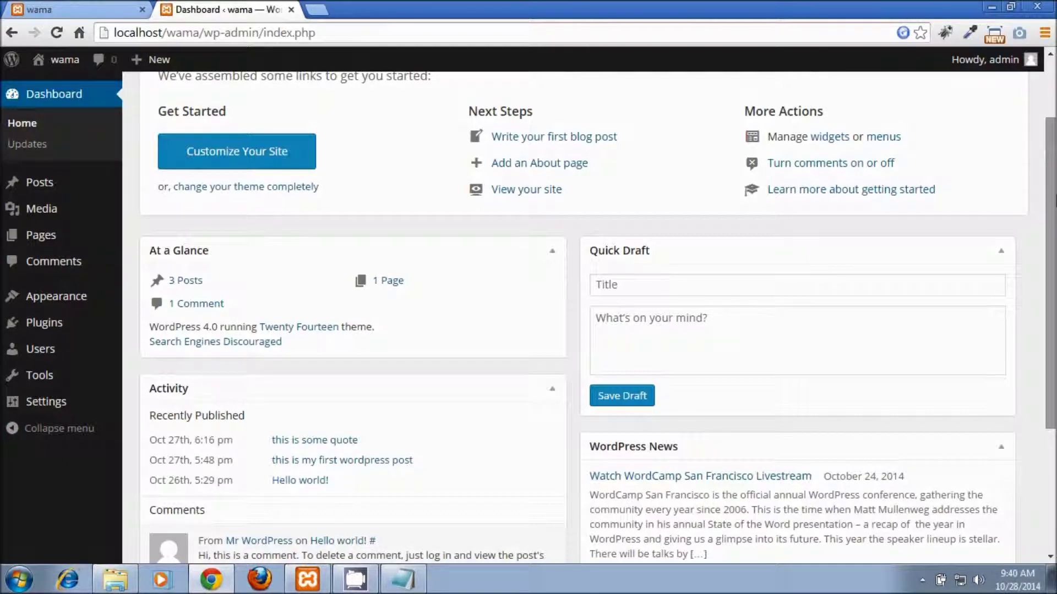
scroll(232, 121, up, 1)
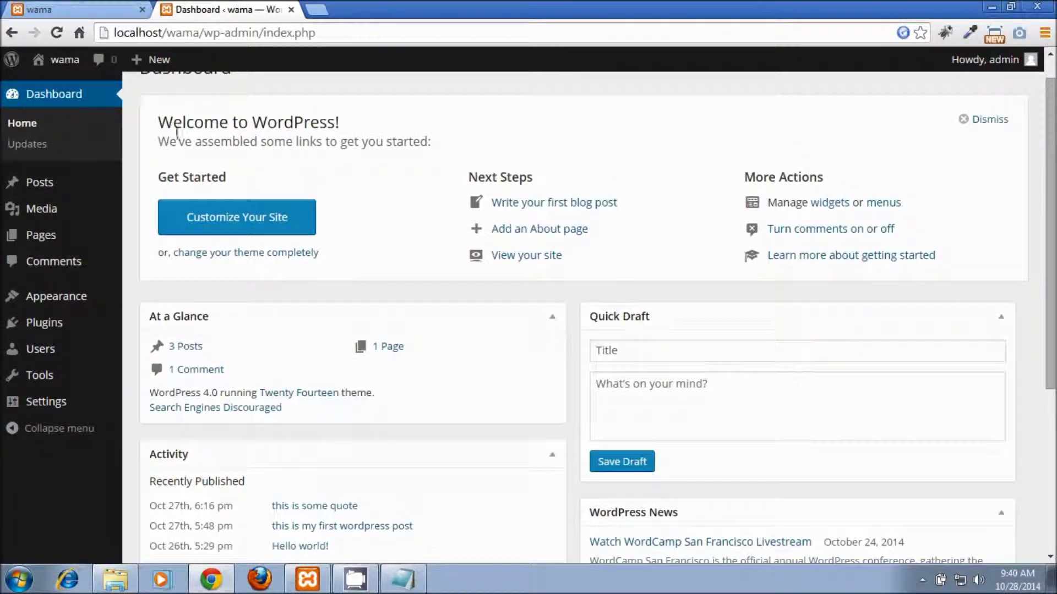
Add a post category named "jazz" with the slug "jazz", no parent and the description "123"
mouse_move(38, 187)
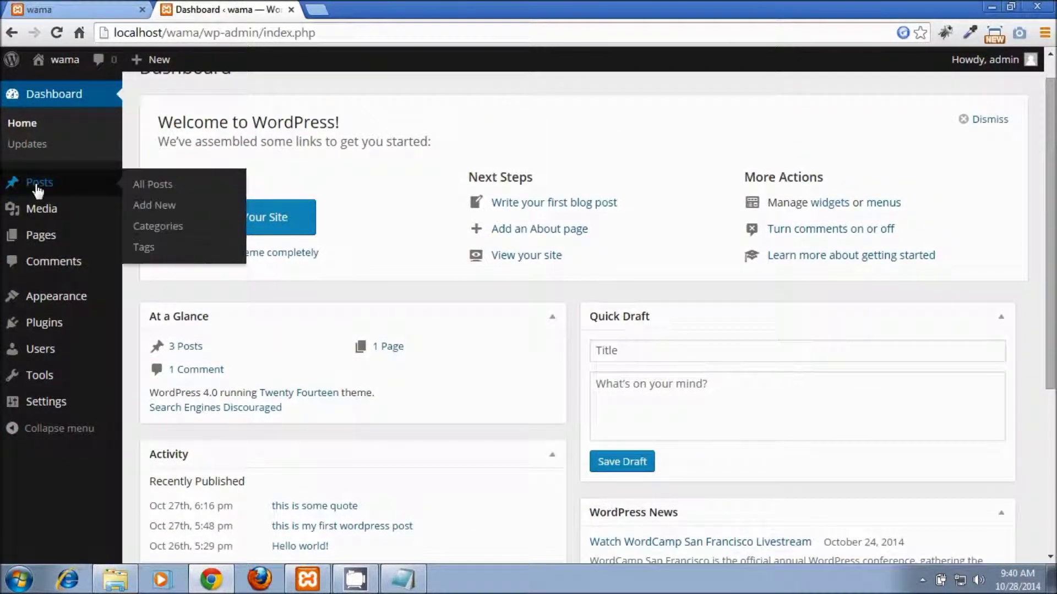
click(166, 230)
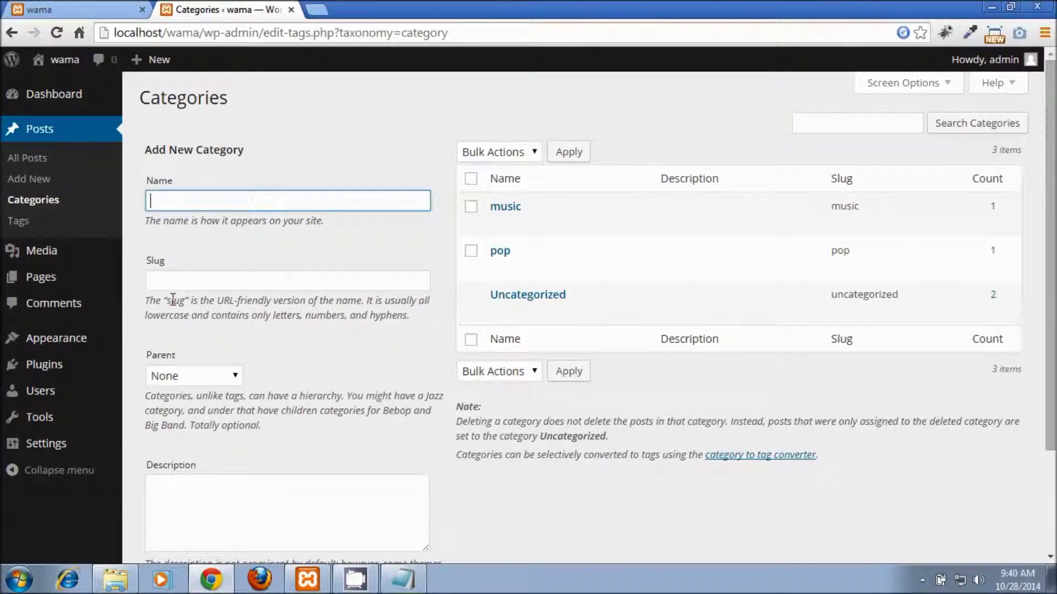
text(jazz)
click(179, 281)
text(jazz)
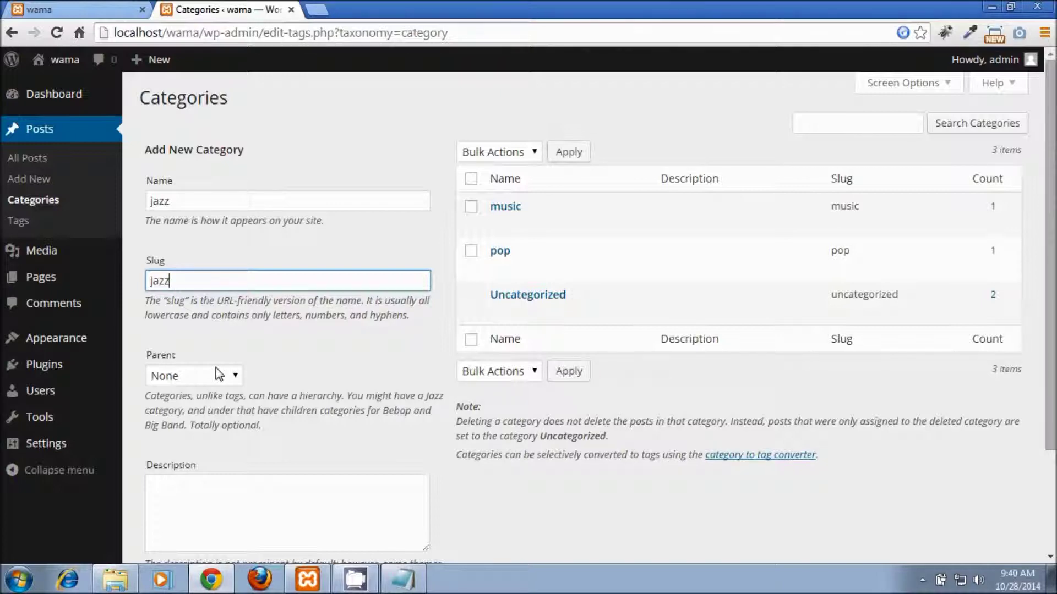
scroll(853, 369, down, 2)
click(300, 436)
text(123)
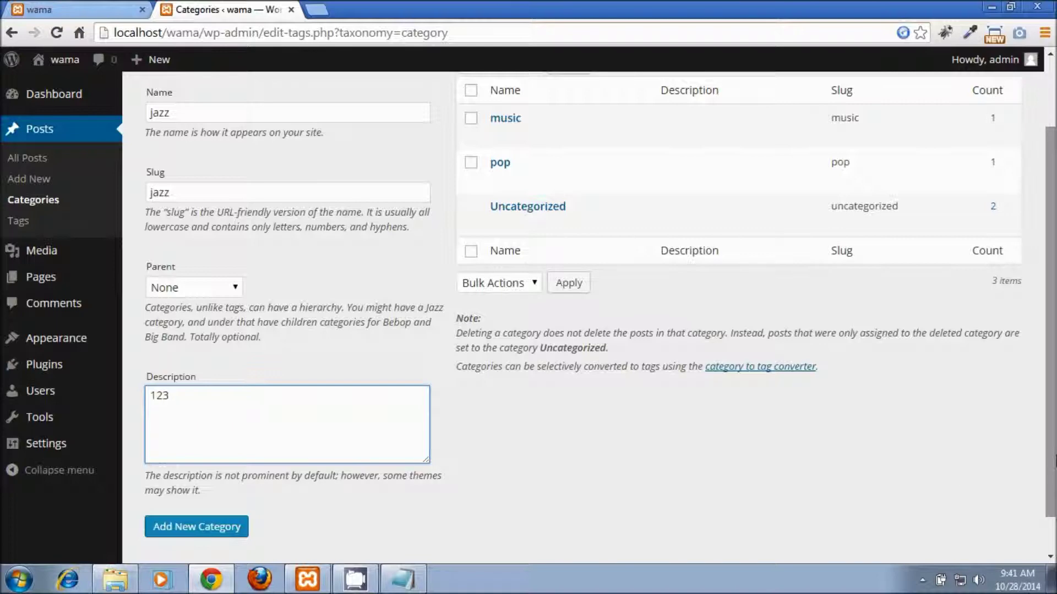
drag(1049, 445, 1049, 379)
scroll(1050, 379, down, 3)
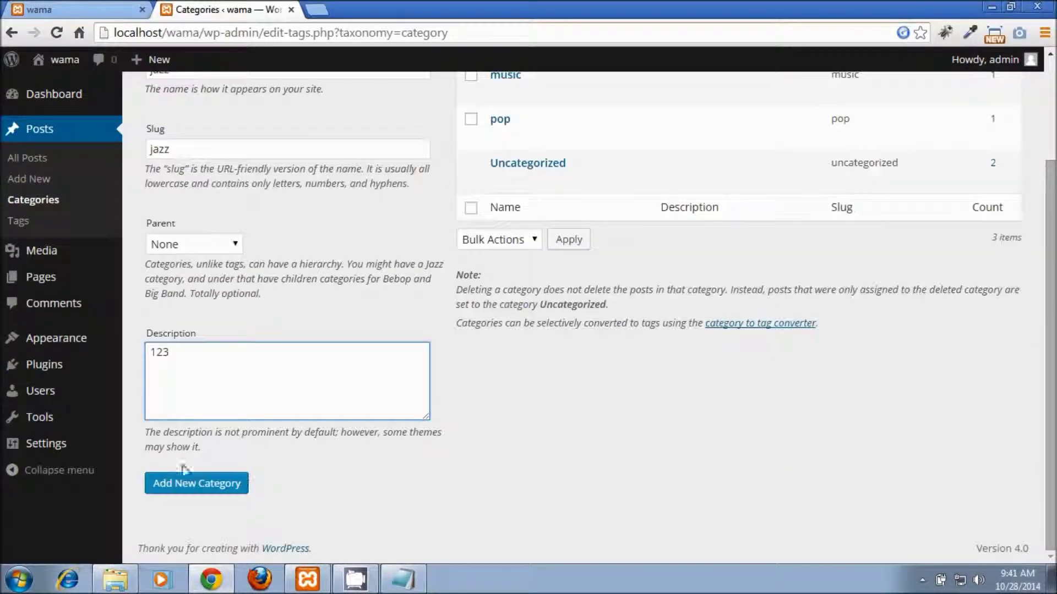
click(182, 483)
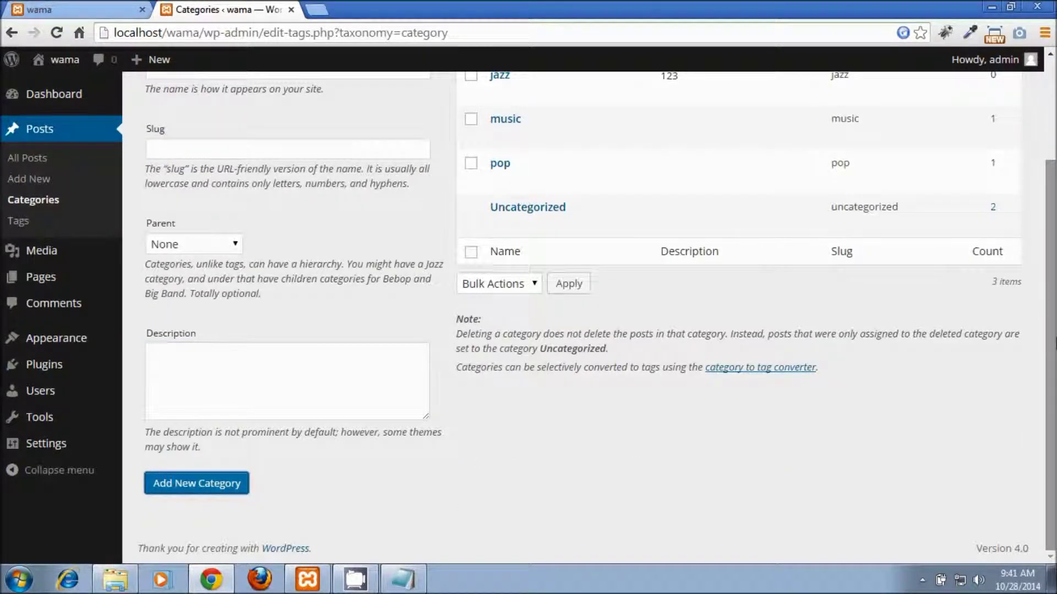
scroll(1050, 358, up, 3)
Look at the edit form of the jazz category and return to the category list without changing anything
mouse_move(552, 213)
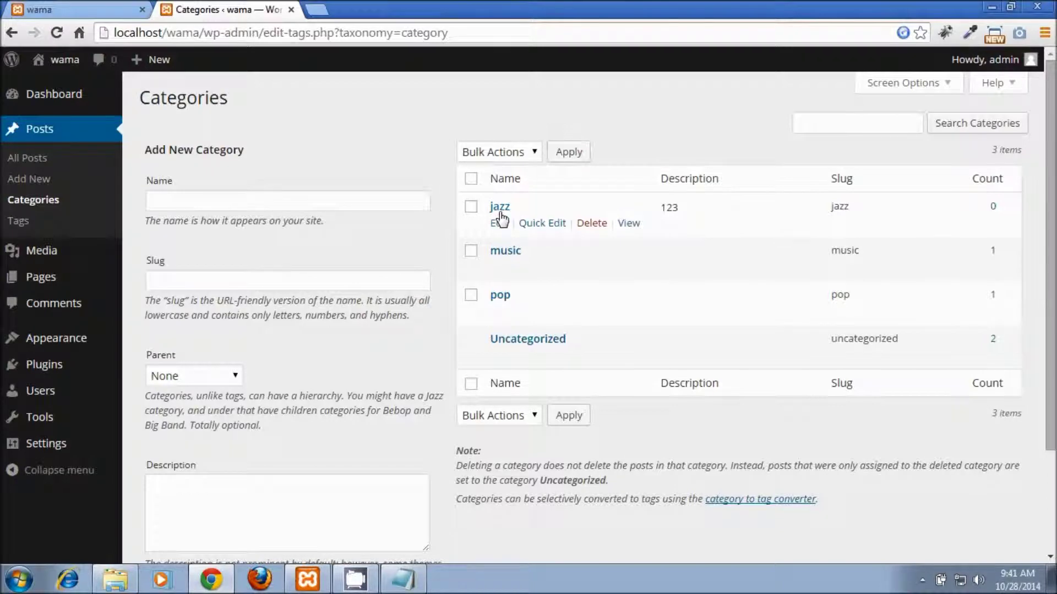
click(499, 224)
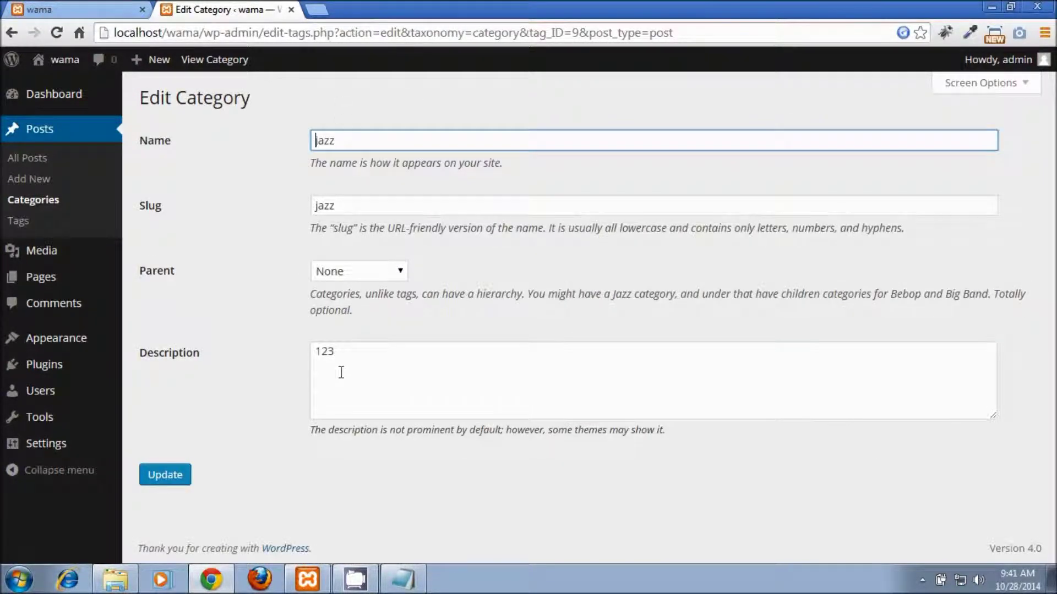
click(12, 33)
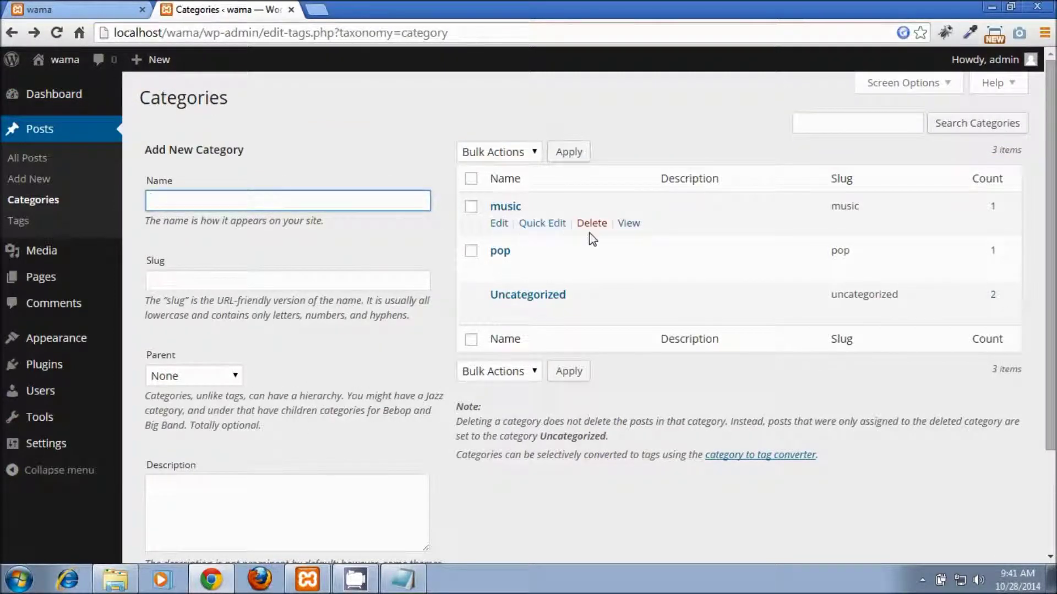
View the music category's archive page in a separate browser tab, close it, and reload the category list
right_click(627, 226)
click(692, 235)
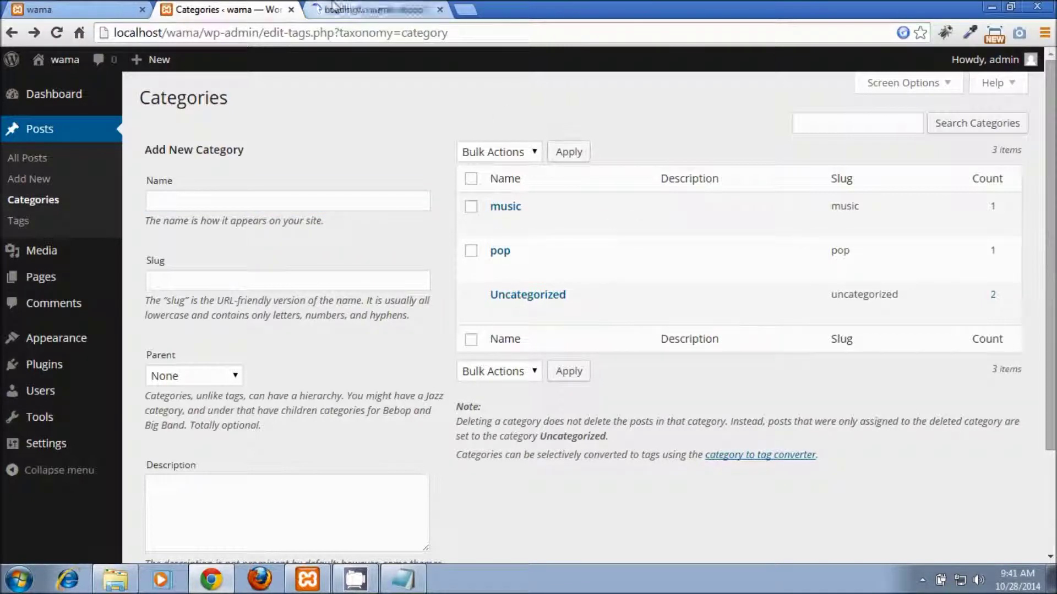
click(364, 9)
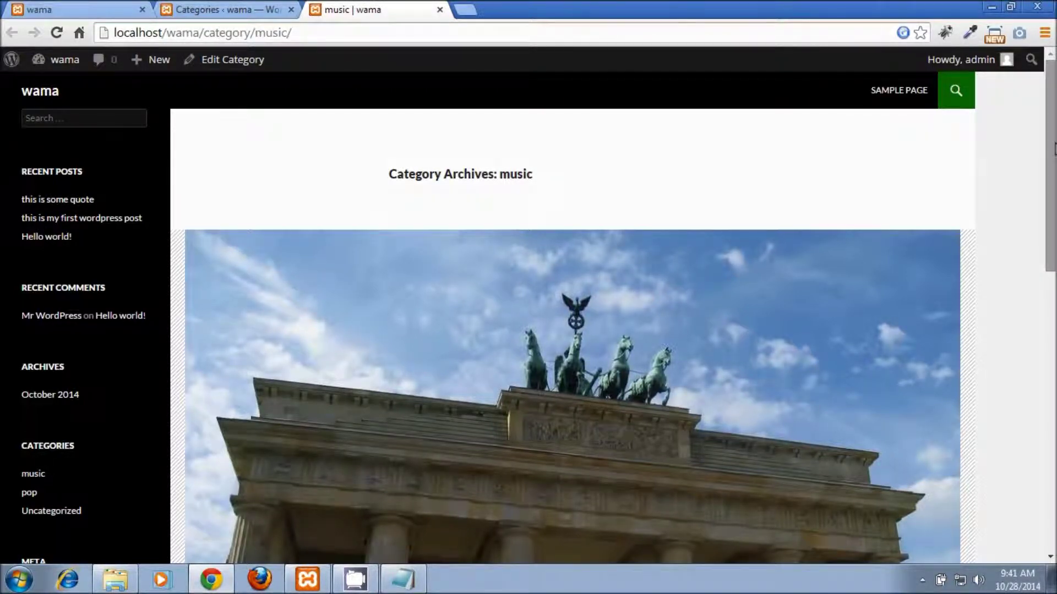
scroll(661, 231, down, 5)
scroll(572, 316, down, 5)
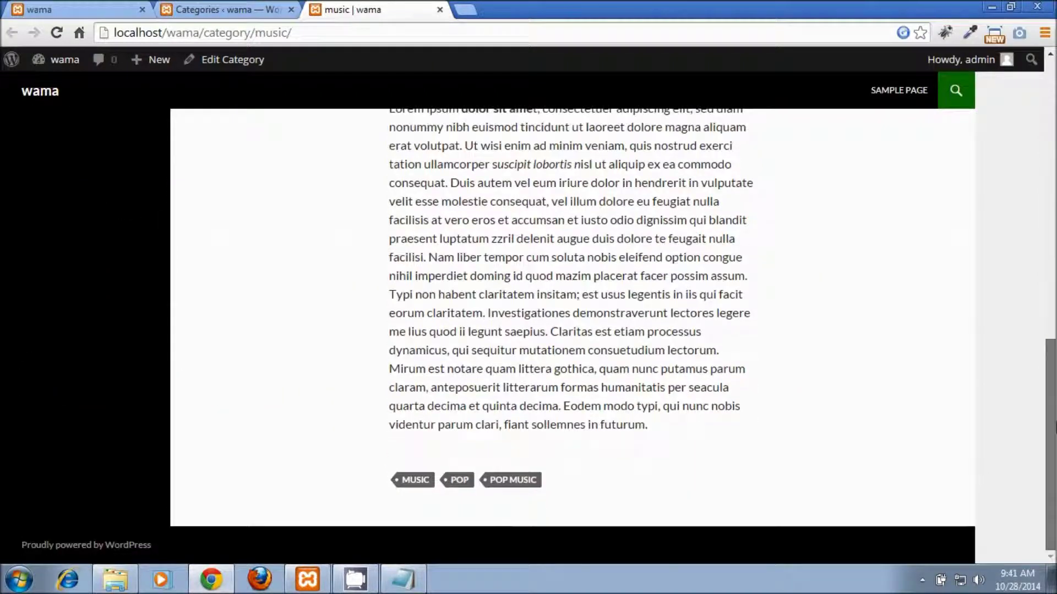
drag(1052, 425, 1052, 319)
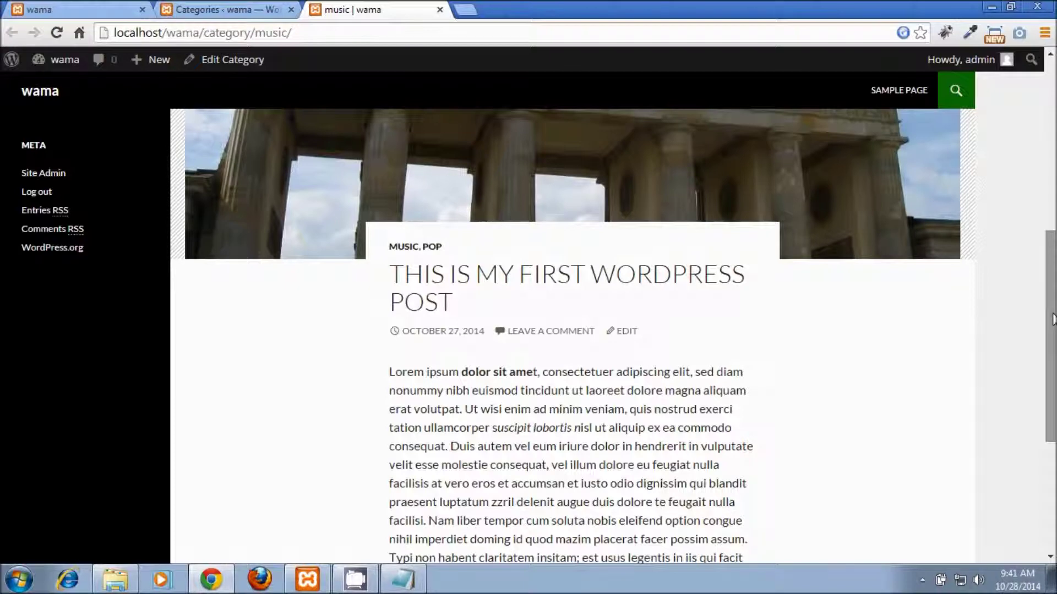
click(440, 10)
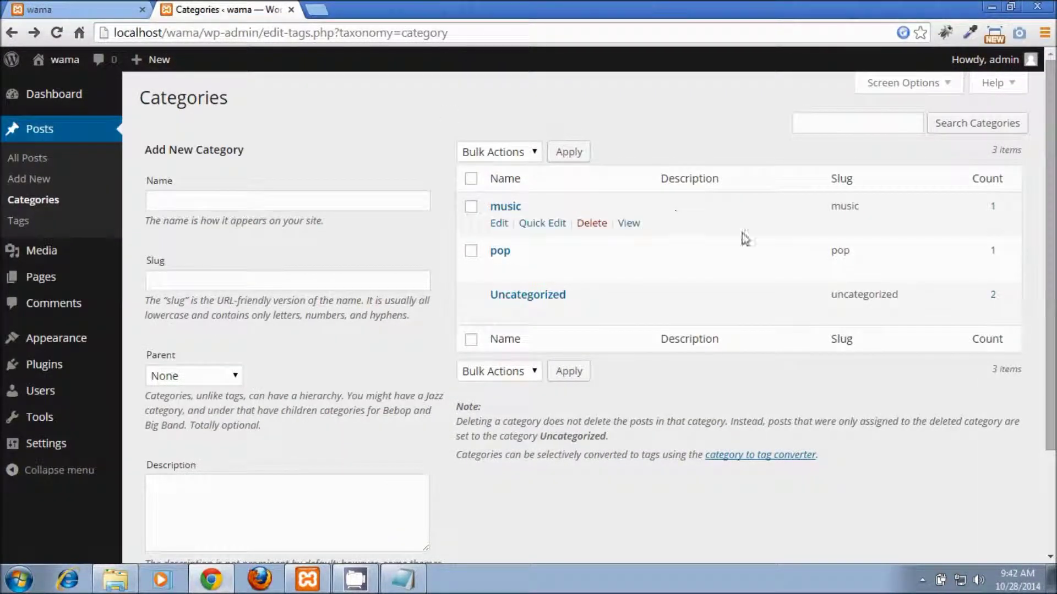
drag(1048, 258, 1054, 225)
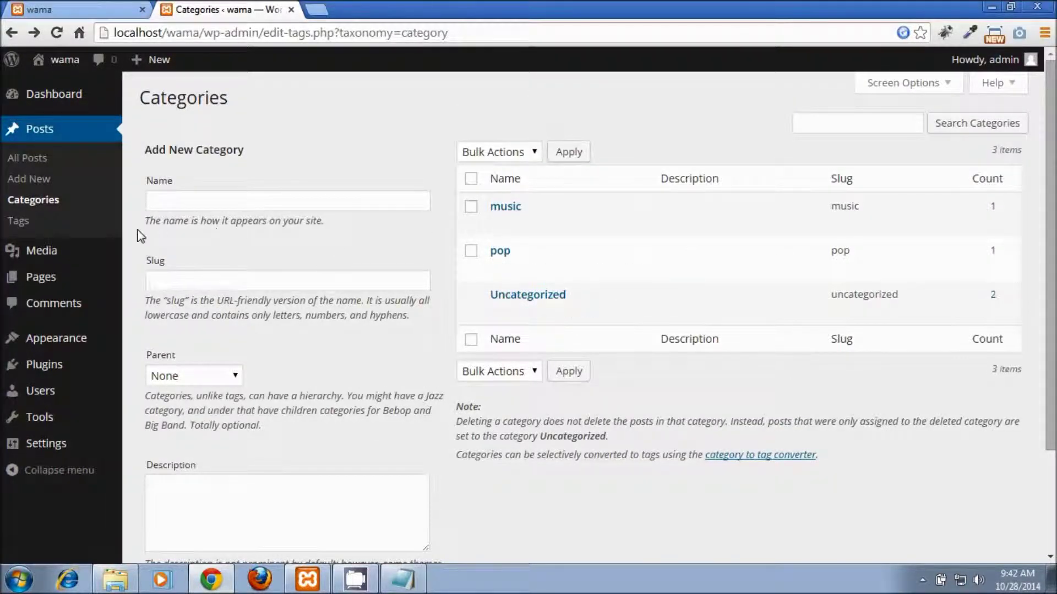
click(23, 201)
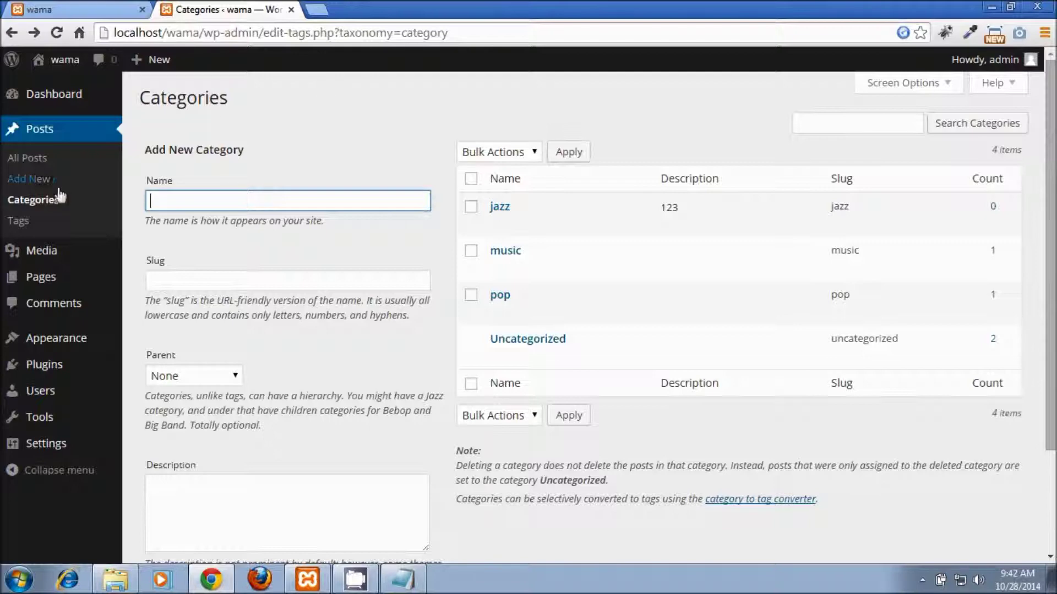
Create a new post titled "this is second post"
click(29, 181)
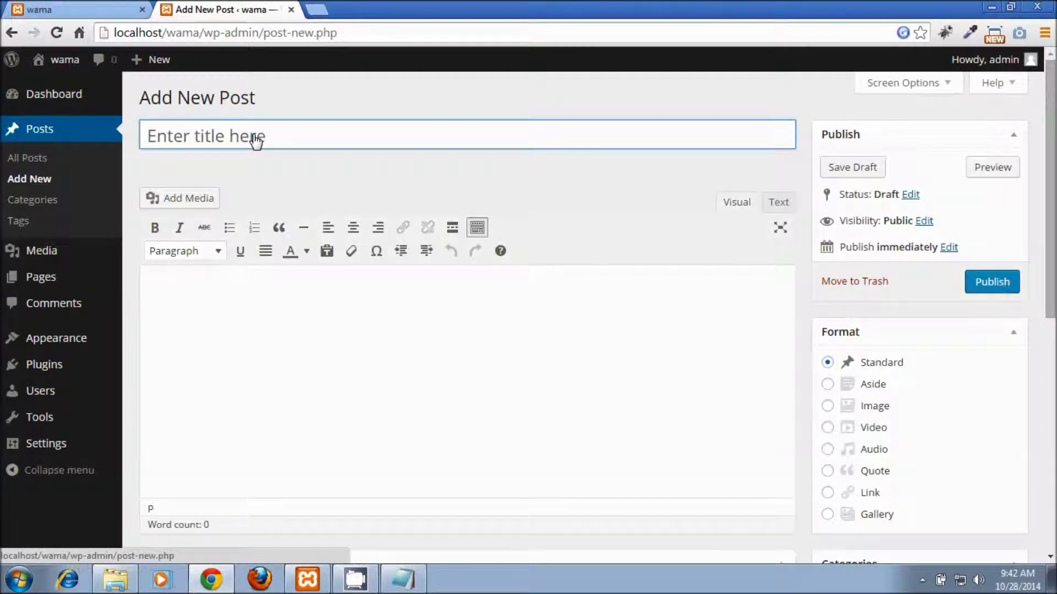
text(this is )
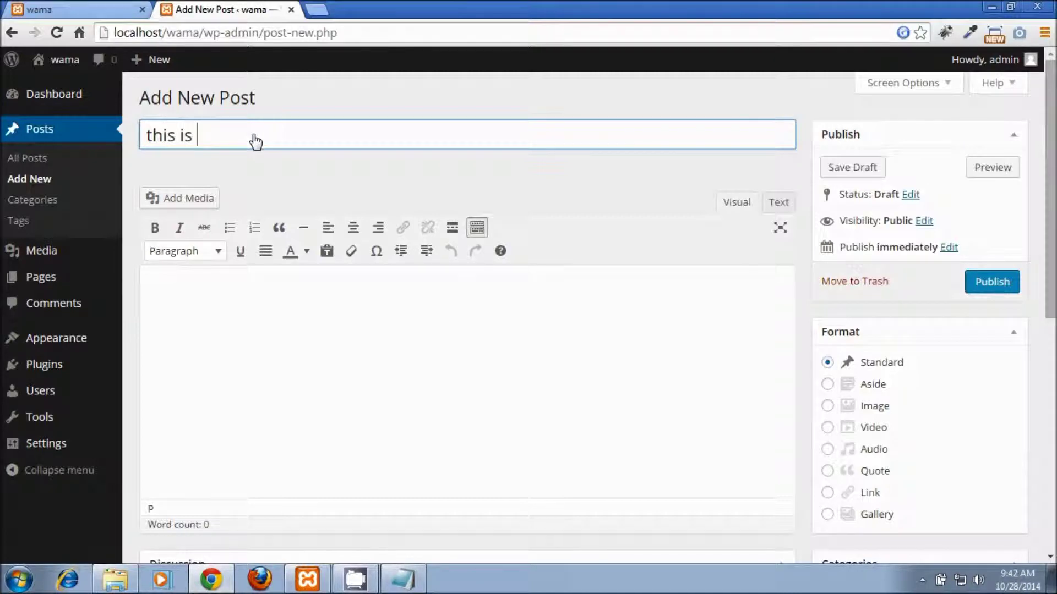
text(second post)
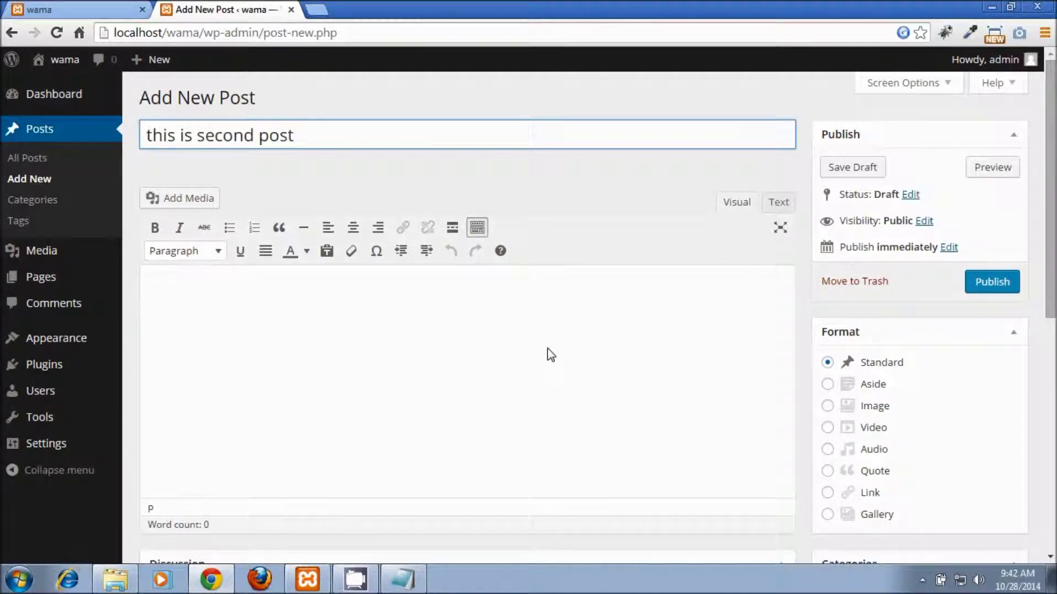
Copy the whole lorem ipsum text from the open text document and paste it into the post body
click(559, 373)
click(421, 575)
key(ctrl+a)
click(158, 407)
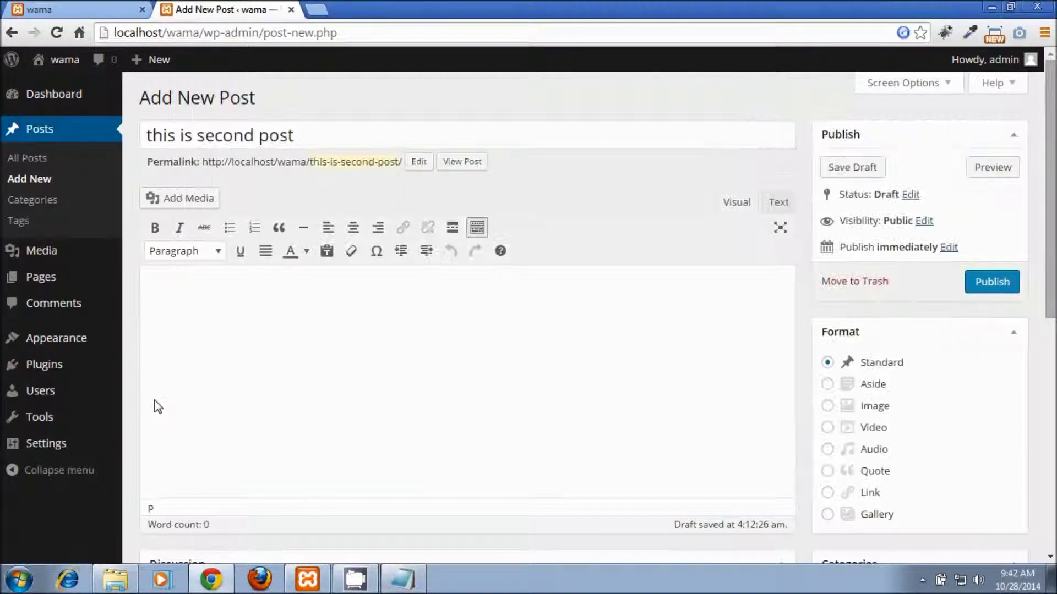
key(ctrl+v)
Assign the post to the jazz and pop categories and publish it
scroll(778, 378, down, 3)
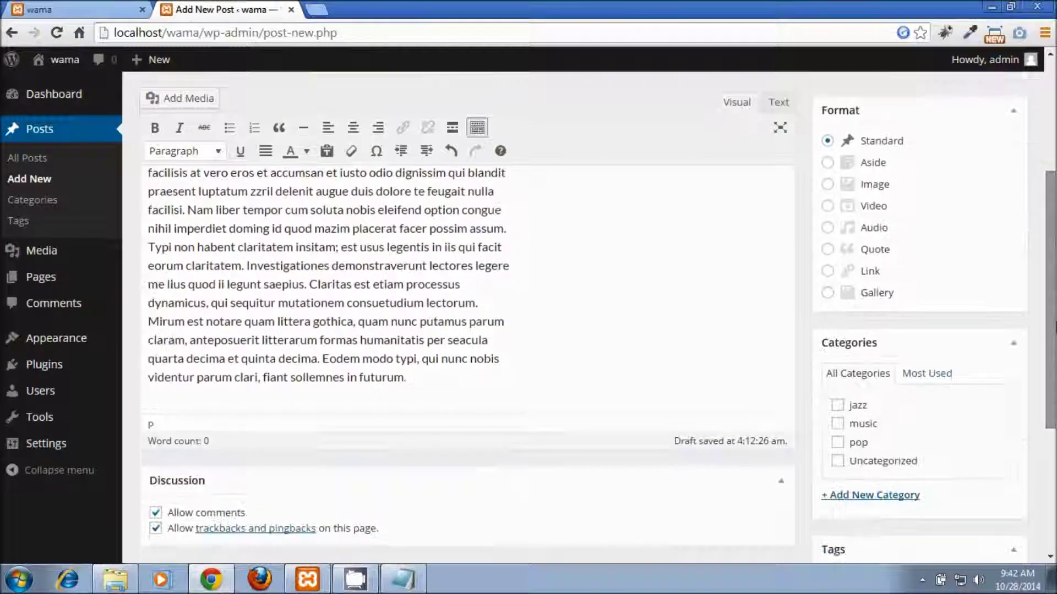
click(841, 412)
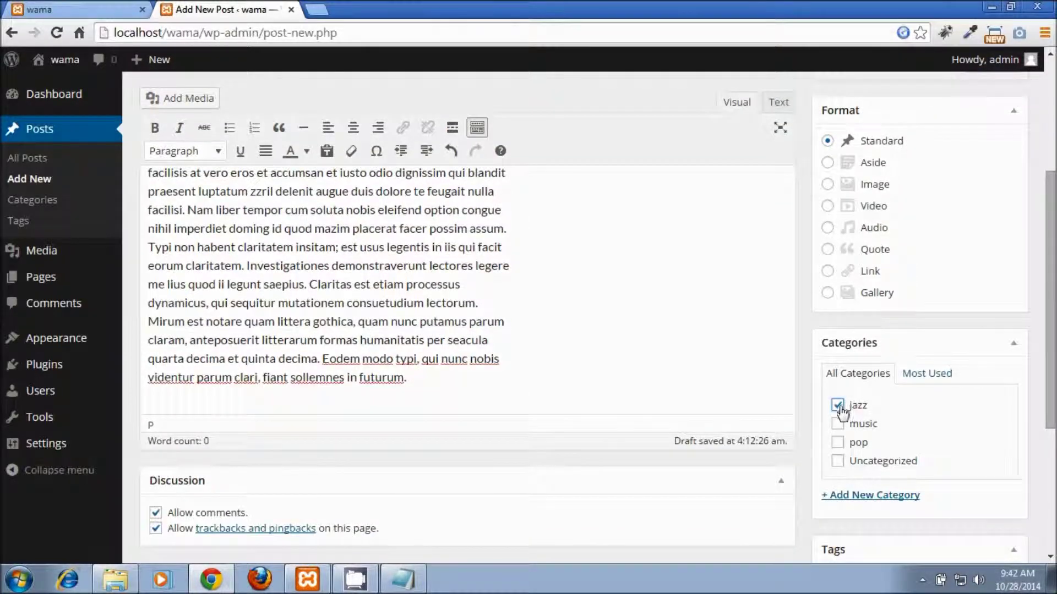
click(839, 440)
drag(1054, 381, 1054, 500)
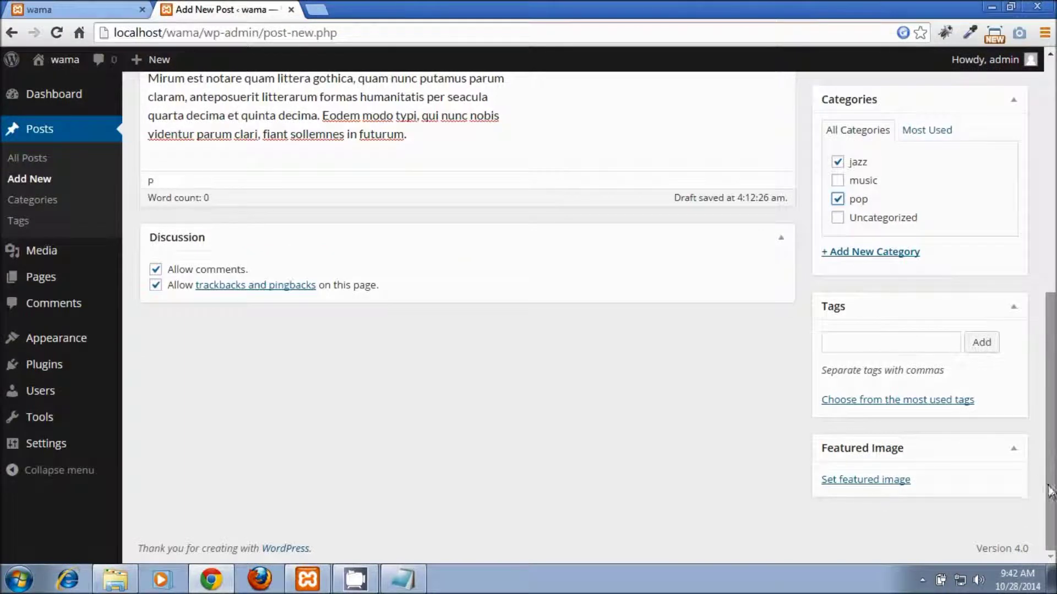
drag(1050, 418, 1050, 182)
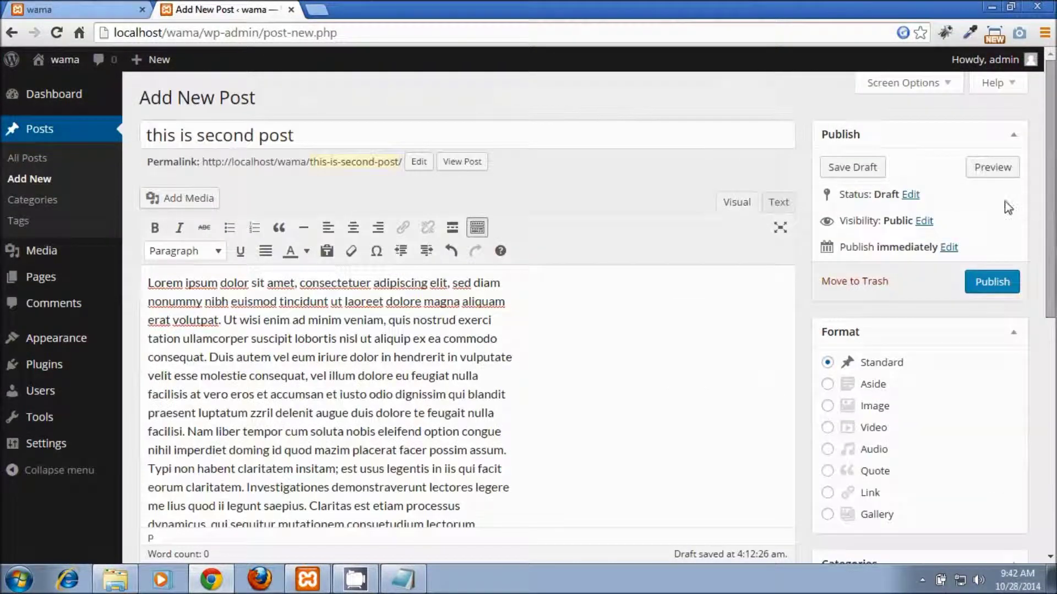
click(989, 283)
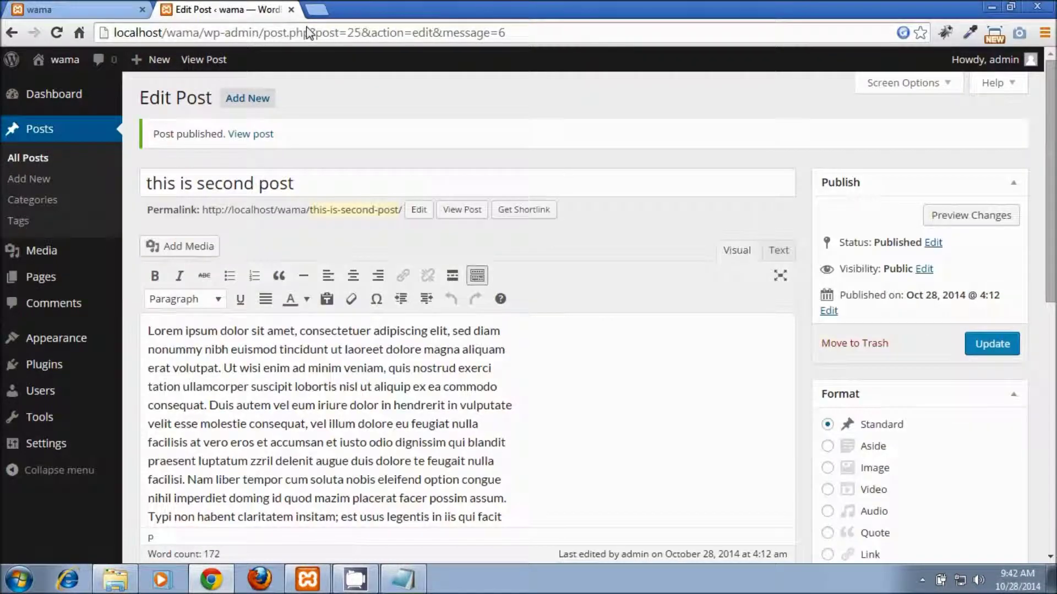
Reload the wama site's front page and compare the categories shown above the second post and the first post
click(130, 8)
click(187, 27)
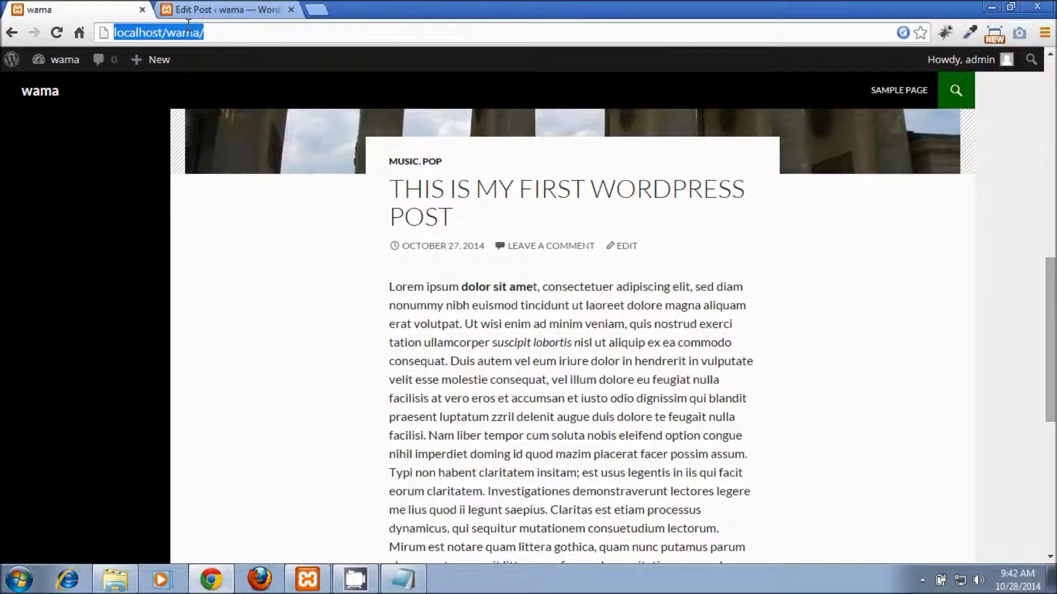
key(Return)
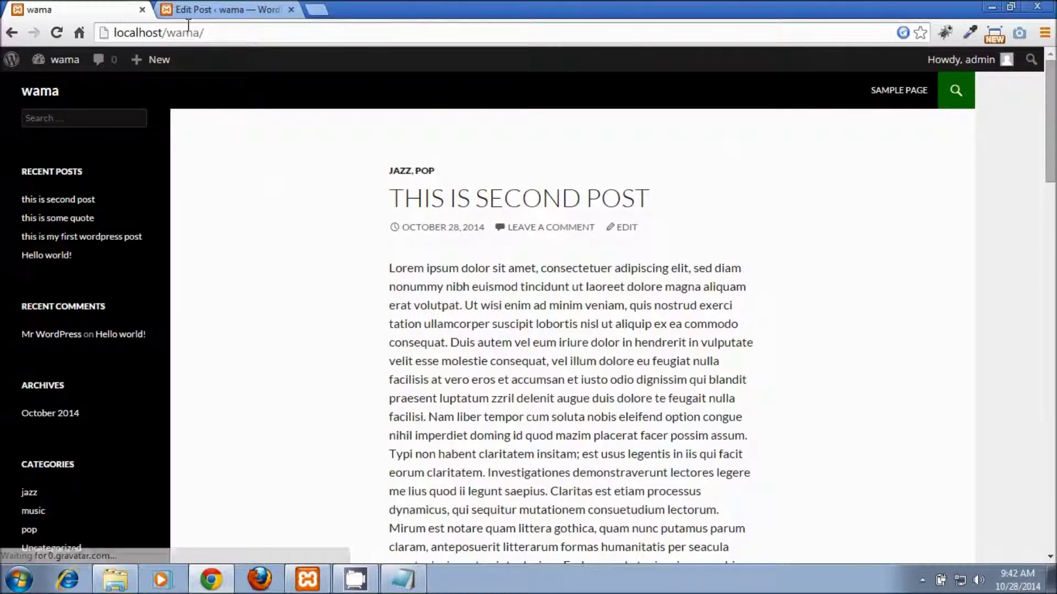
drag(404, 203, 988, 229)
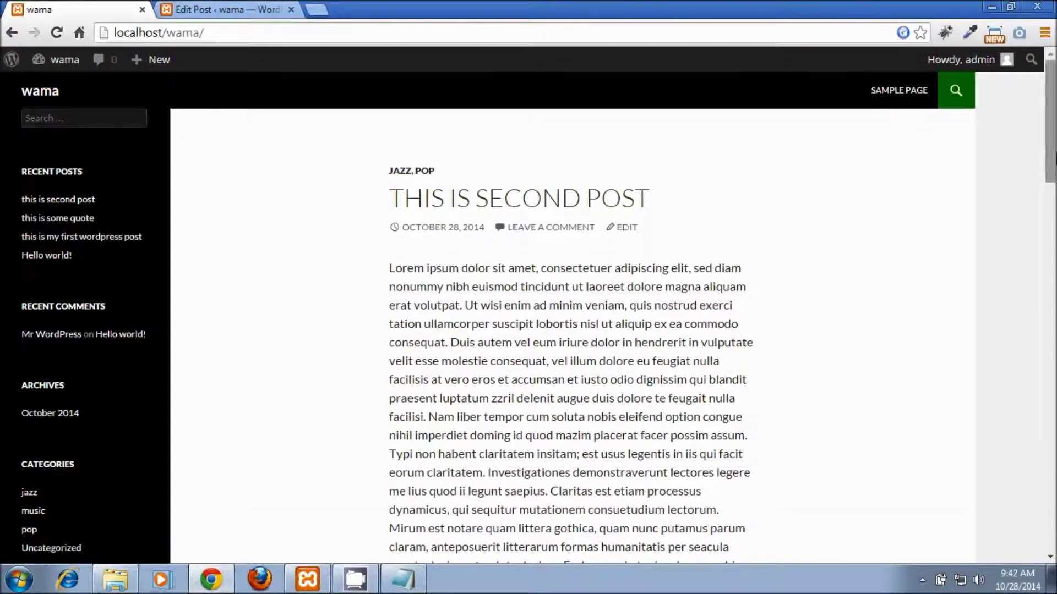
scroll(592, 174, down, 10)
drag(1045, 236, 1049, 351)
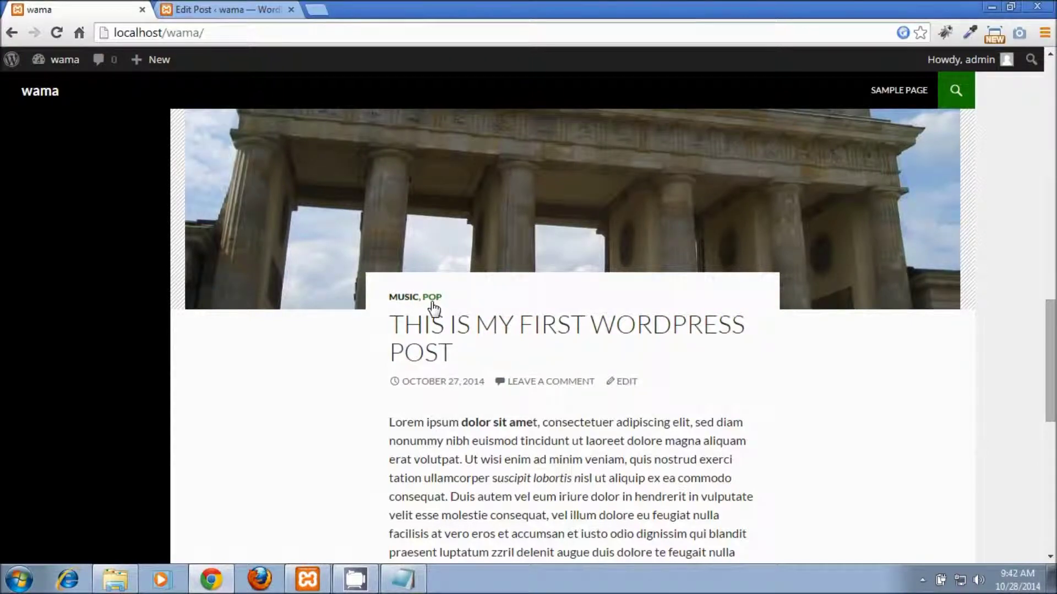
drag(1042, 324, 1052, 100)
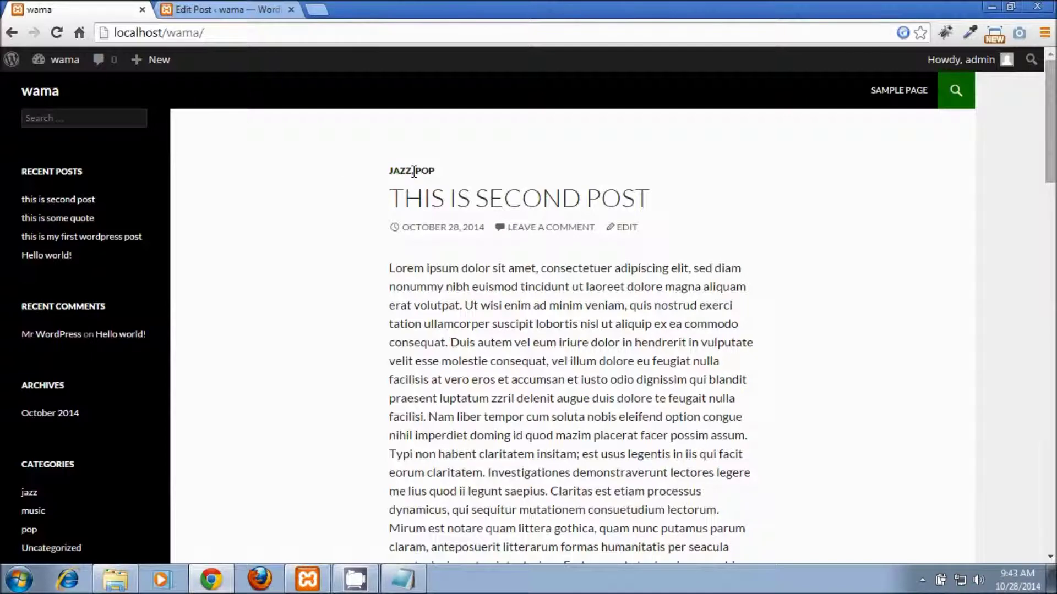
Open the pop category archive from the second post in a new browser tab and look through its posts
right_click(430, 172)
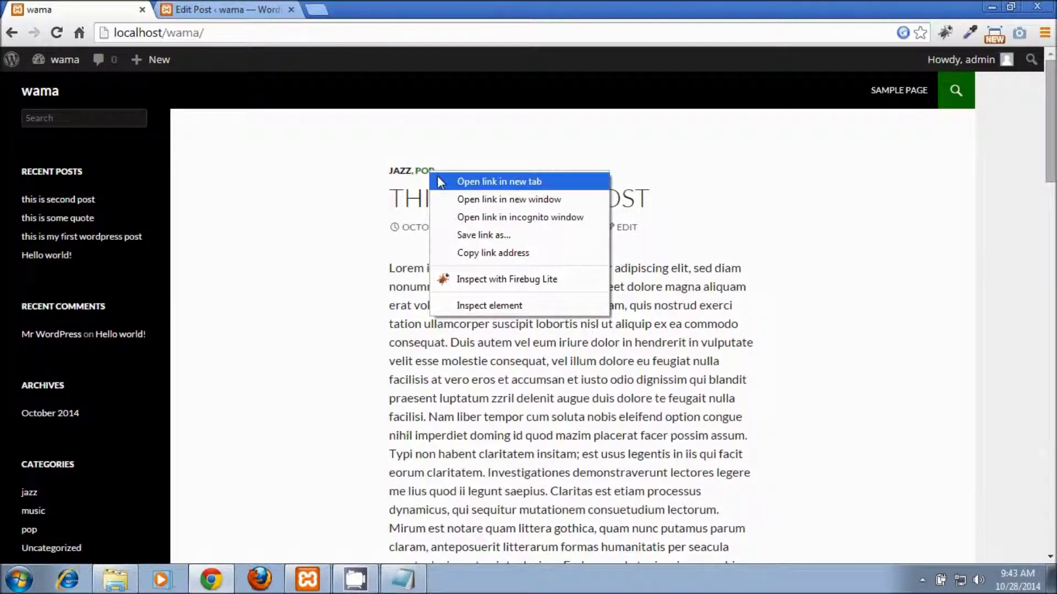
click(451, 182)
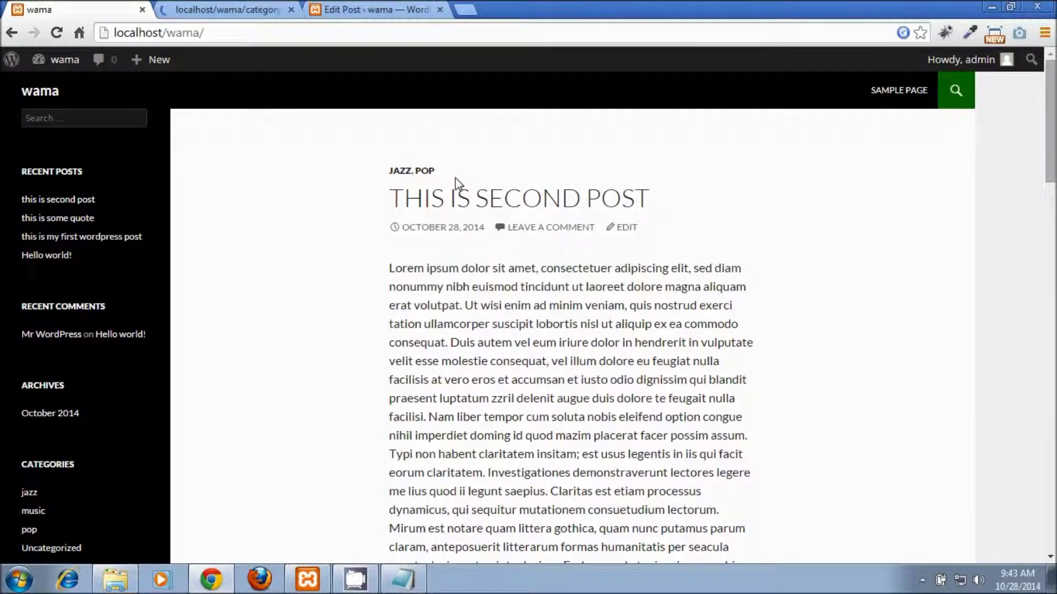
click(184, 7)
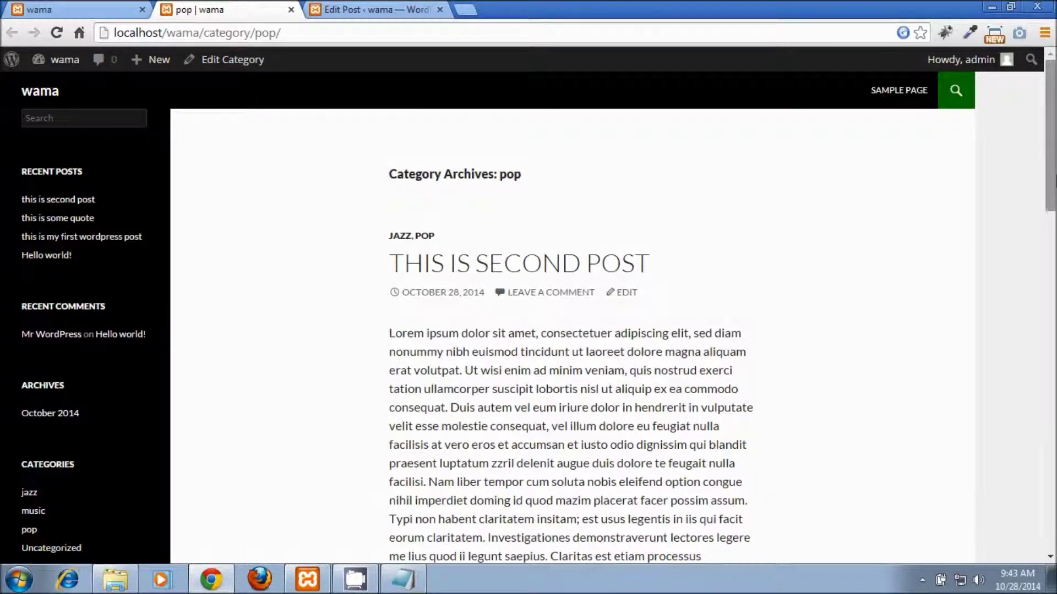
drag(1051, 137, 1051, 404)
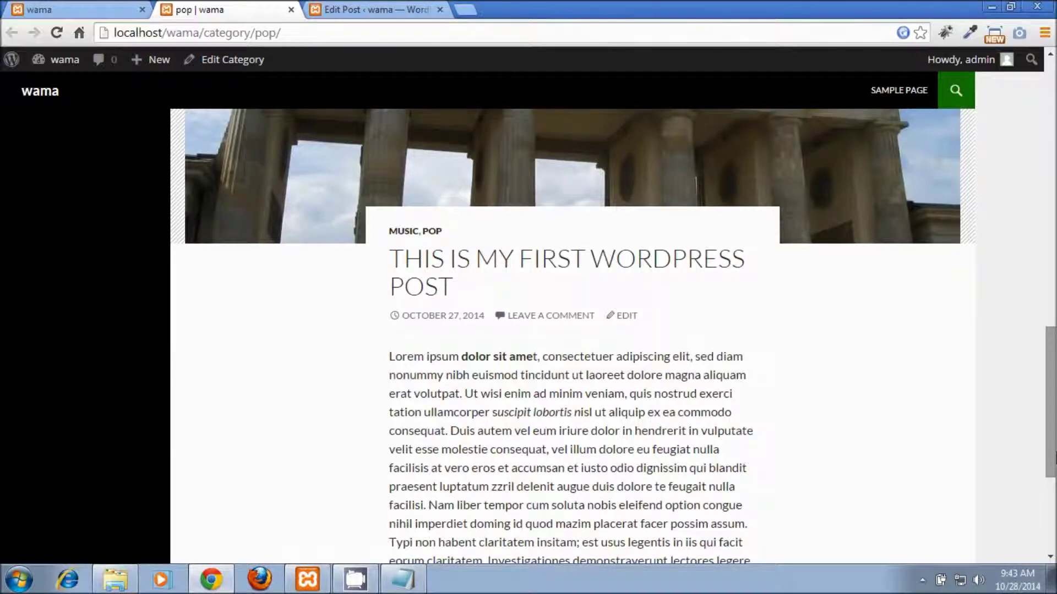
From the first WordPress post on the front page, open the music category archive in a new browser tab and review its contents
click(77, 9)
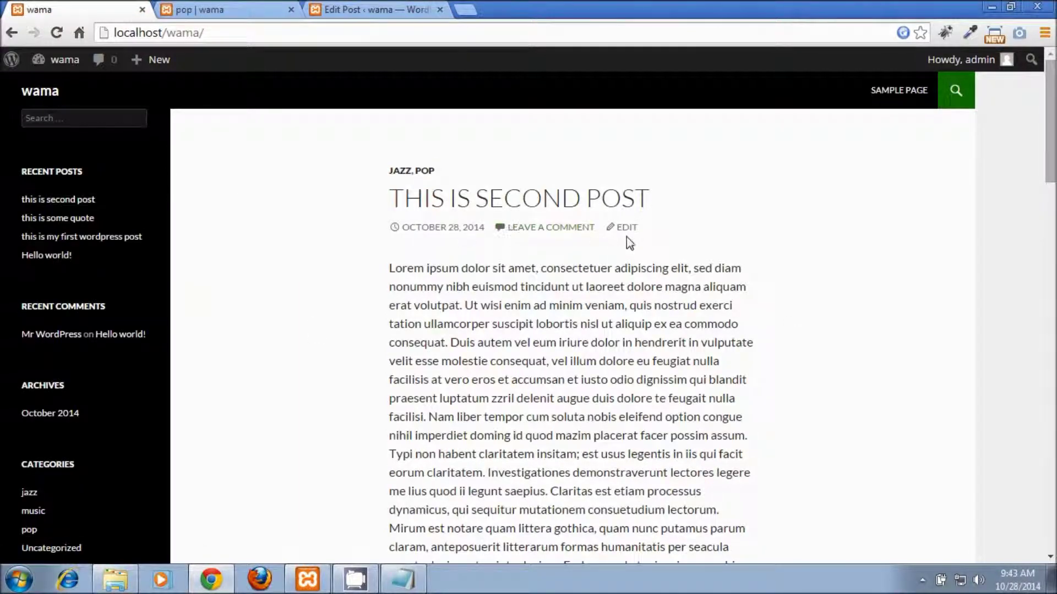
drag(1049, 79, 1049, 300)
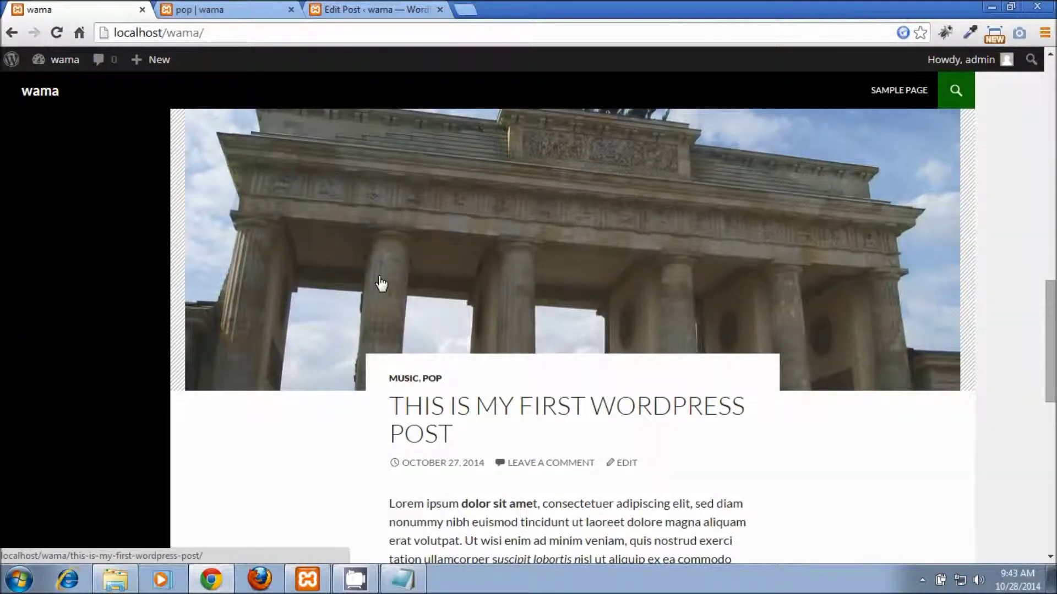
right_click(400, 379)
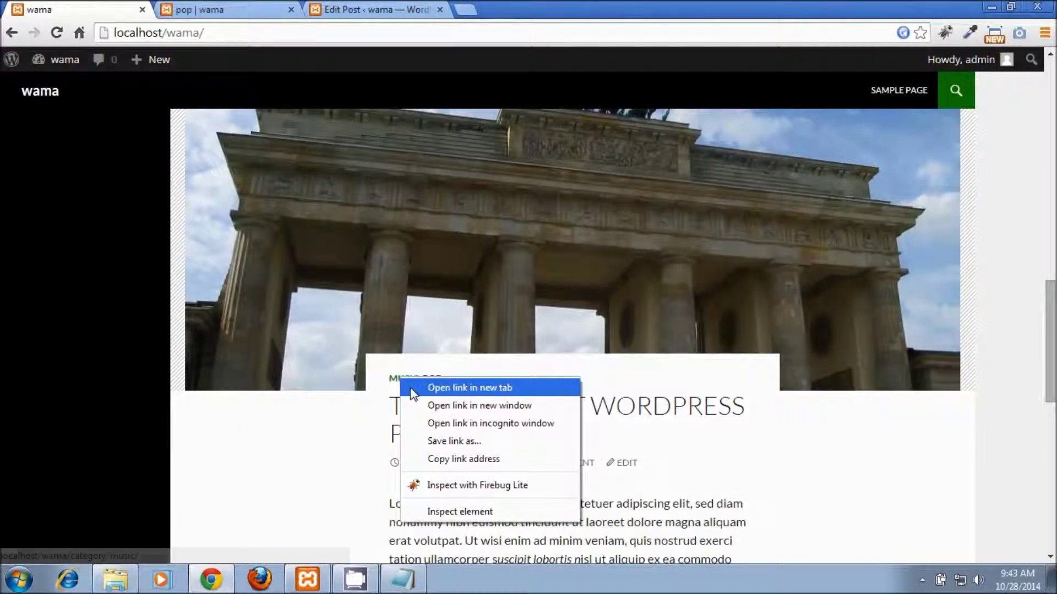
click(469, 387)
click(399, 10)
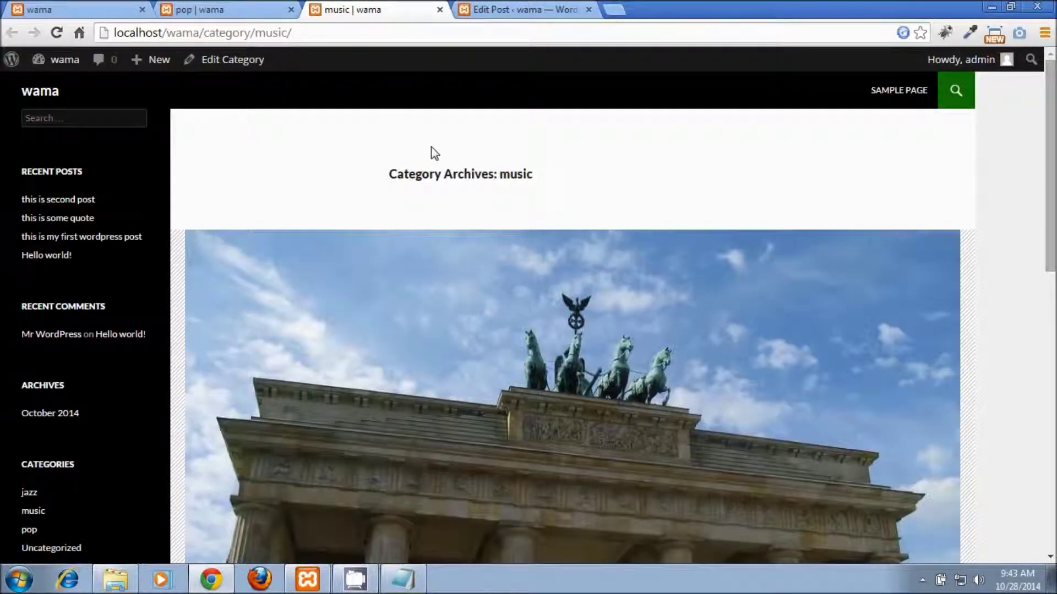
scroll(573, 336, down, 15)
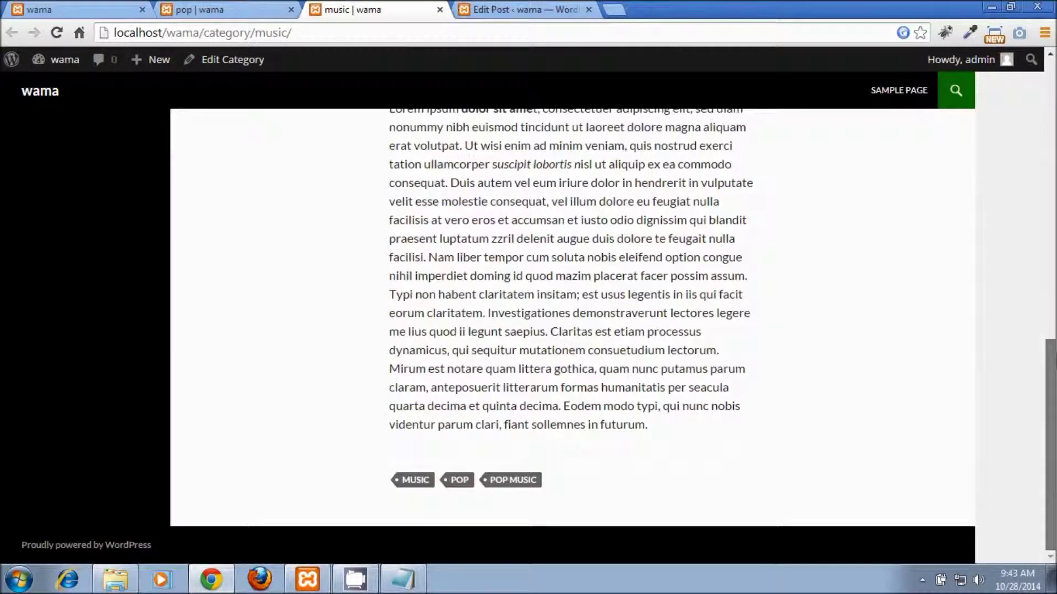
scroll(572, 335, up, 15)
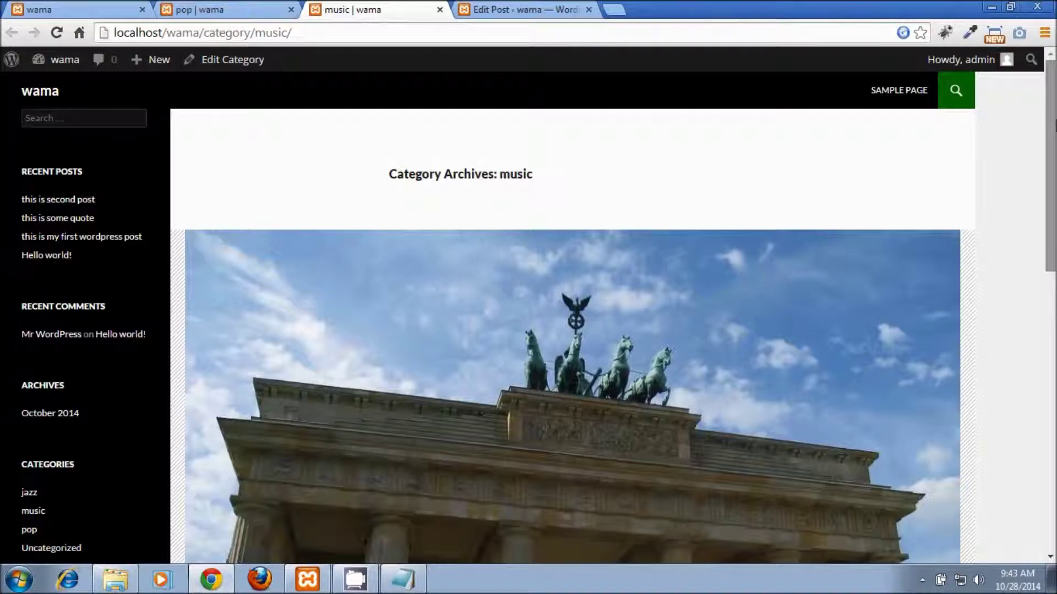
scroll(854, 443, down, 15)
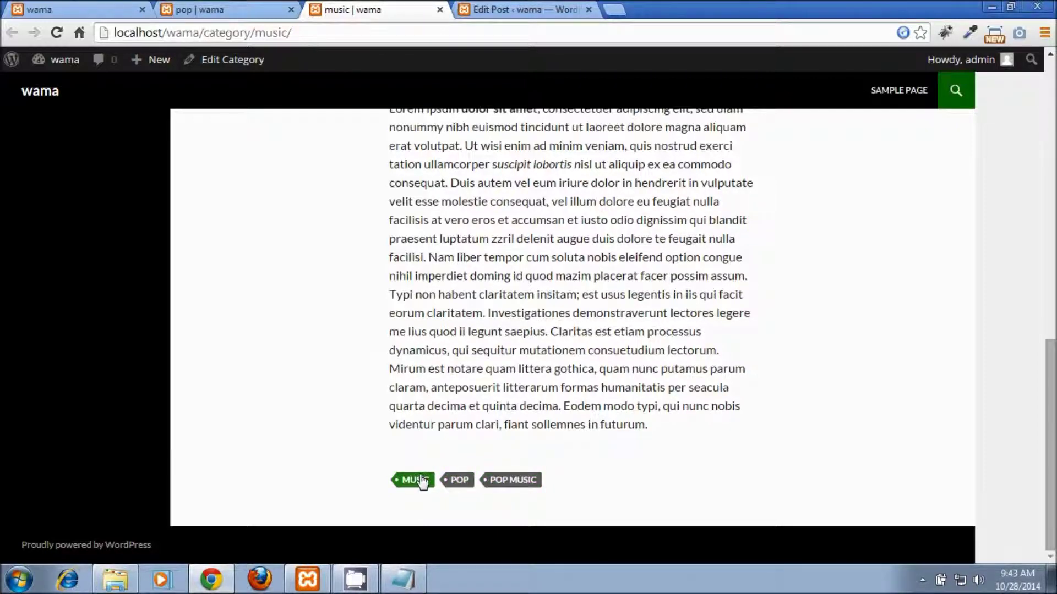
Open the music tag at the end of the post in a new browser tab and look over its tag archive
right_click(421, 478)
click(437, 343)
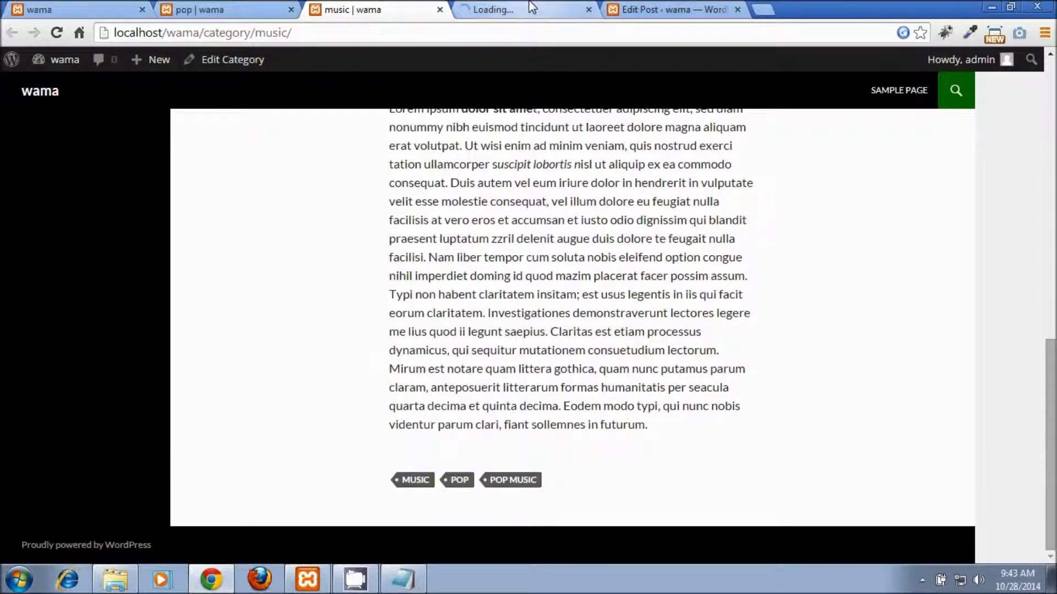
click(529, 7)
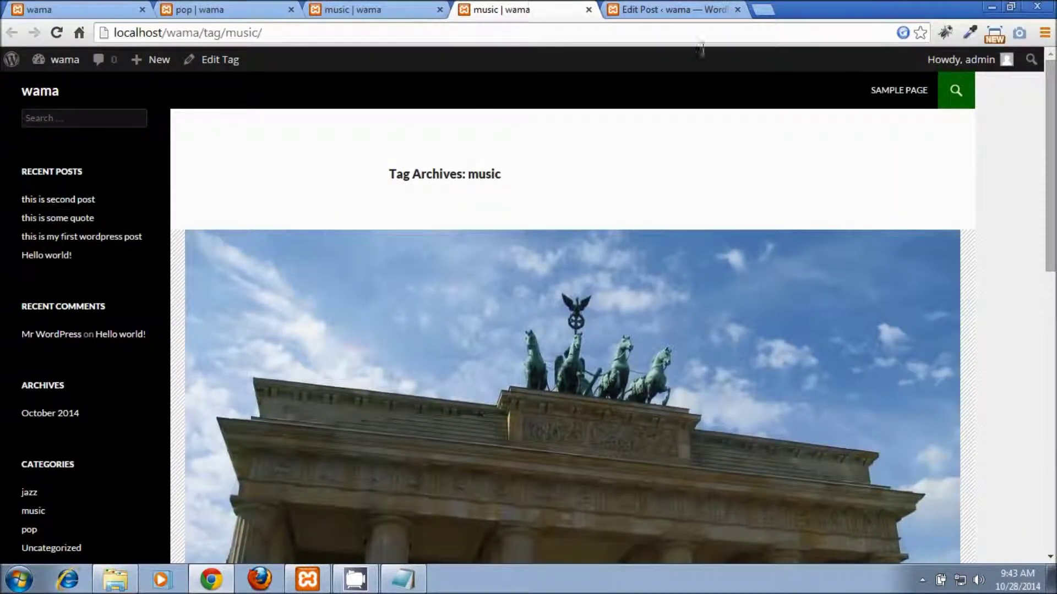
drag(1054, 175, 1053, 297)
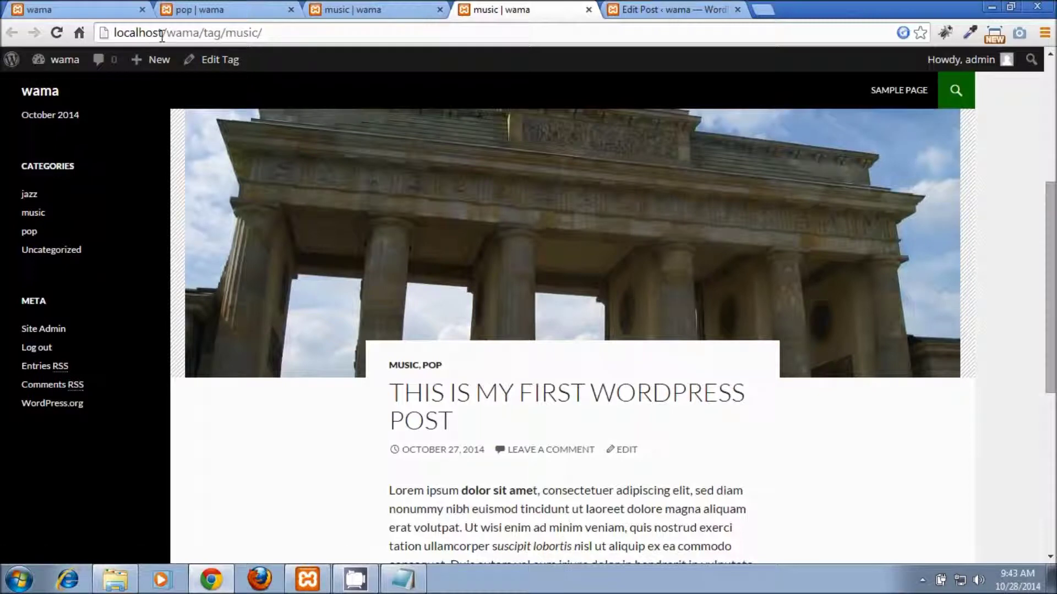
click(211, 34)
click(213, 33)
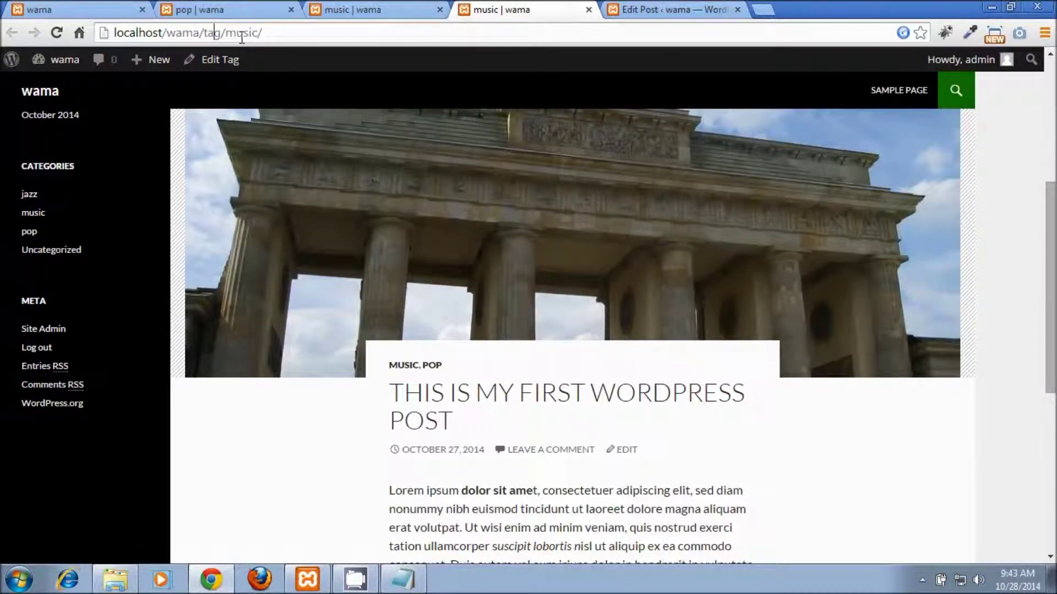
drag(225, 33, 259, 33)
text(op)
key(Return)
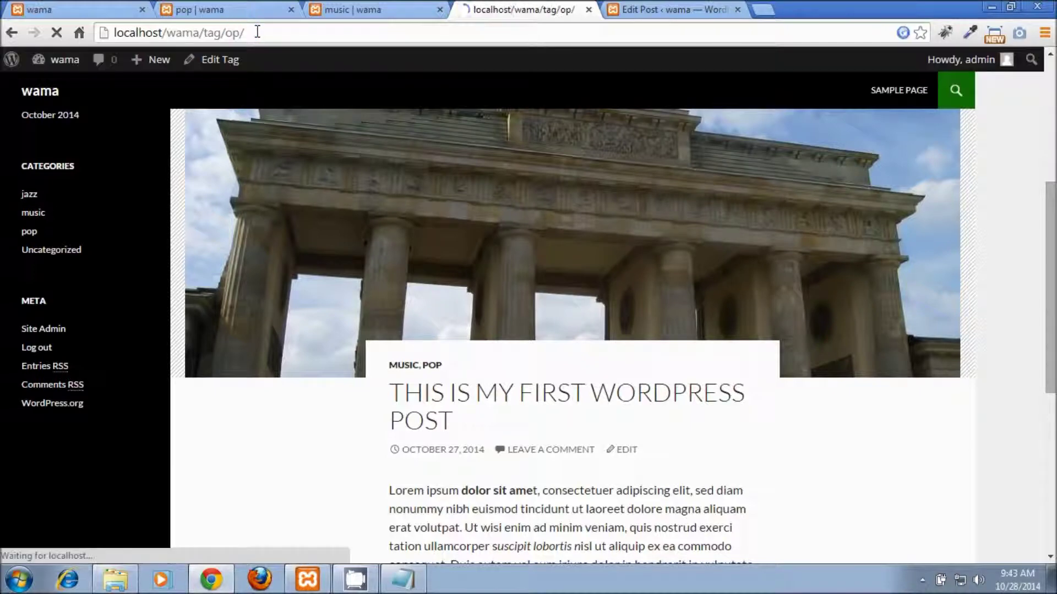
Load the pop tag archive at localhost/wama/tag/pop/ and look through the posts it lists
drag(241, 33, 225, 33)
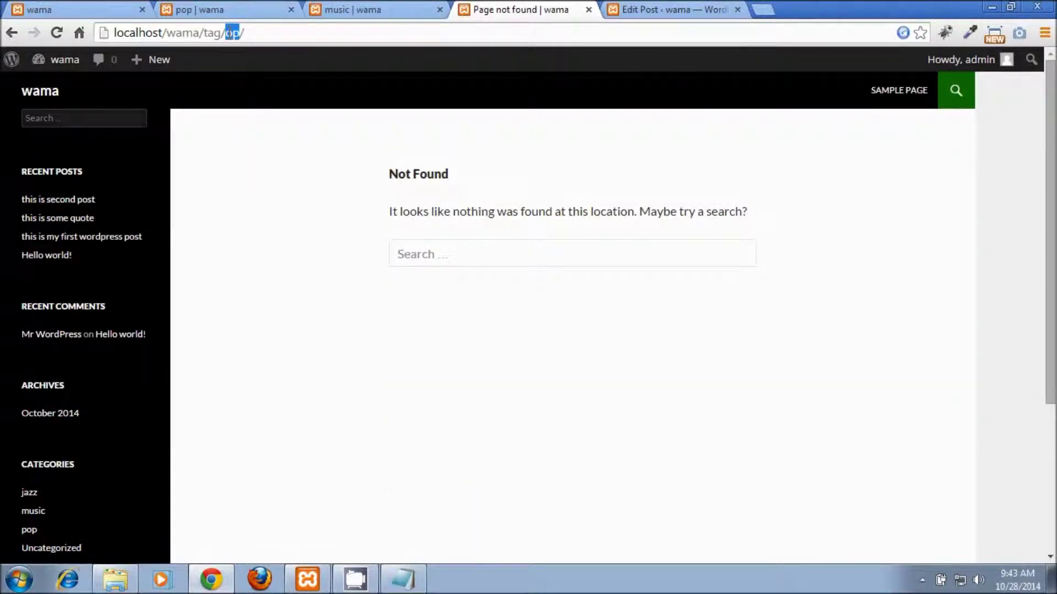
text(pop)
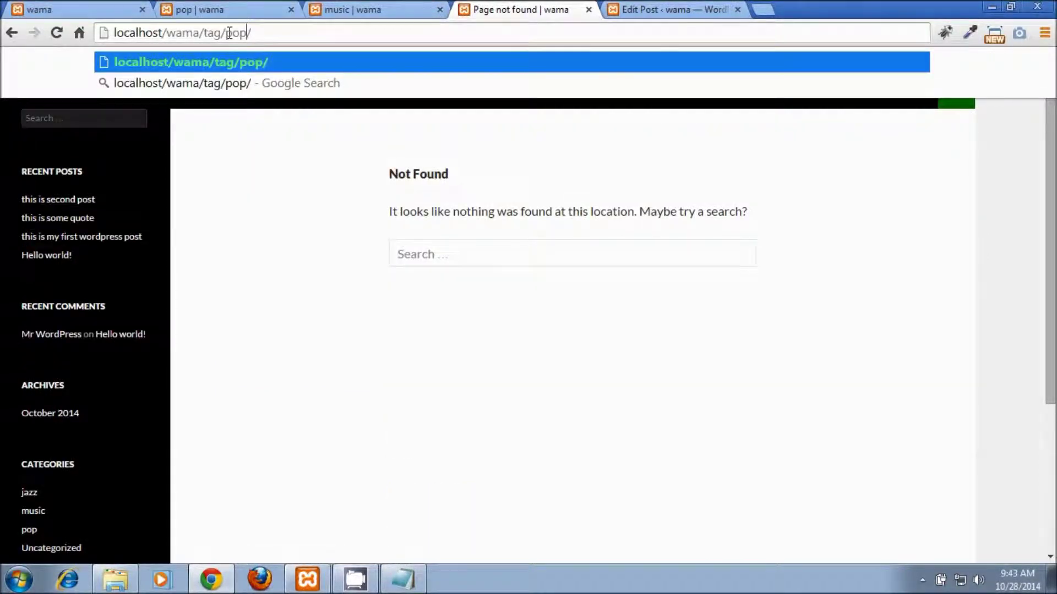
key(Return)
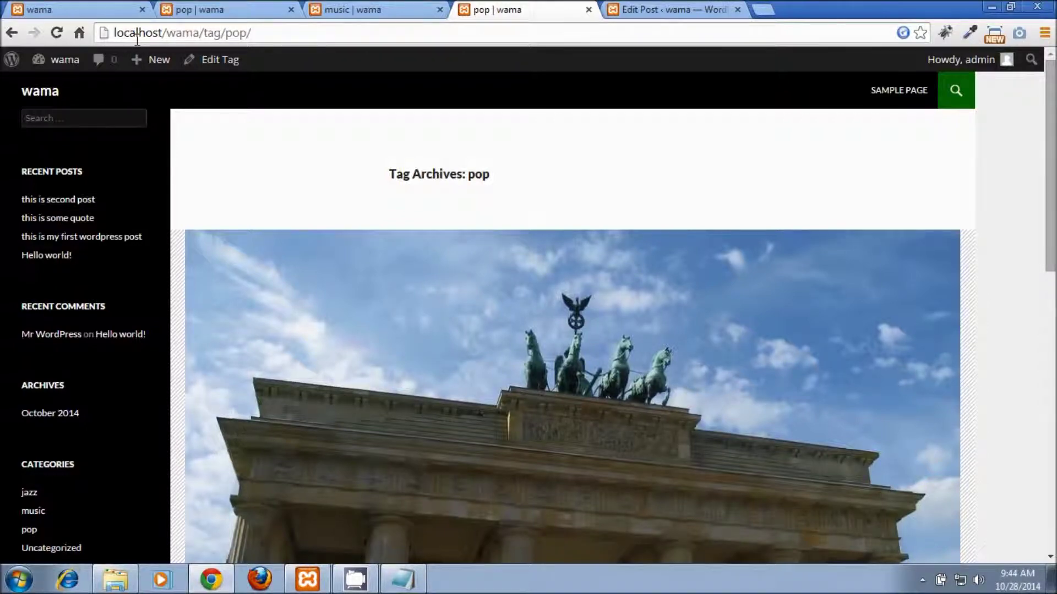
drag(1051, 165, 1051, 373)
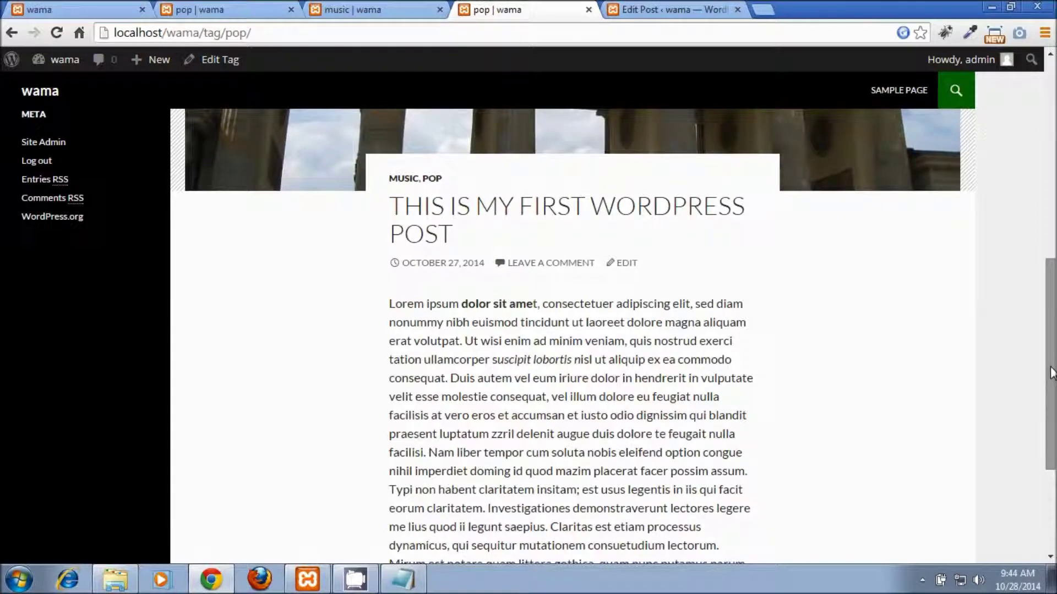
Return to the WordPress admin and open the post tags management page to review the existing tags and the new-tag form
click(99, 10)
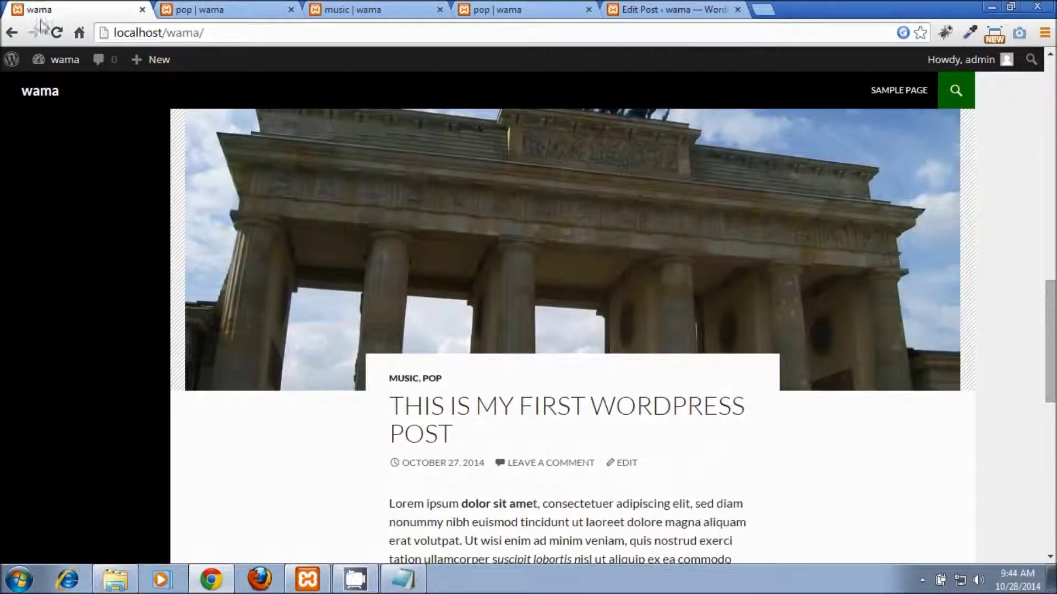
click(199, 8)
click(352, 10)
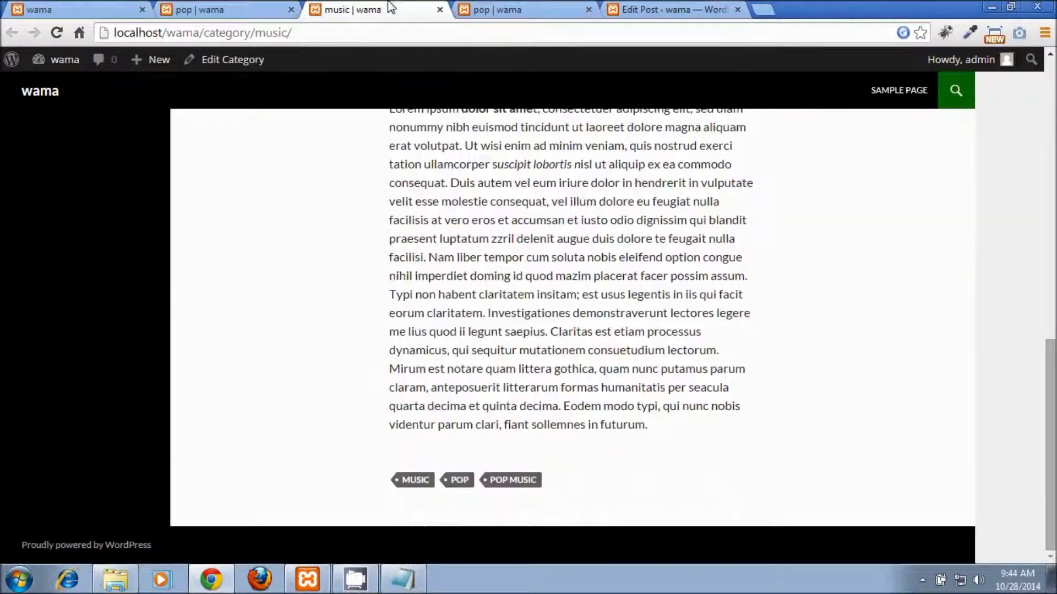
click(645, 7)
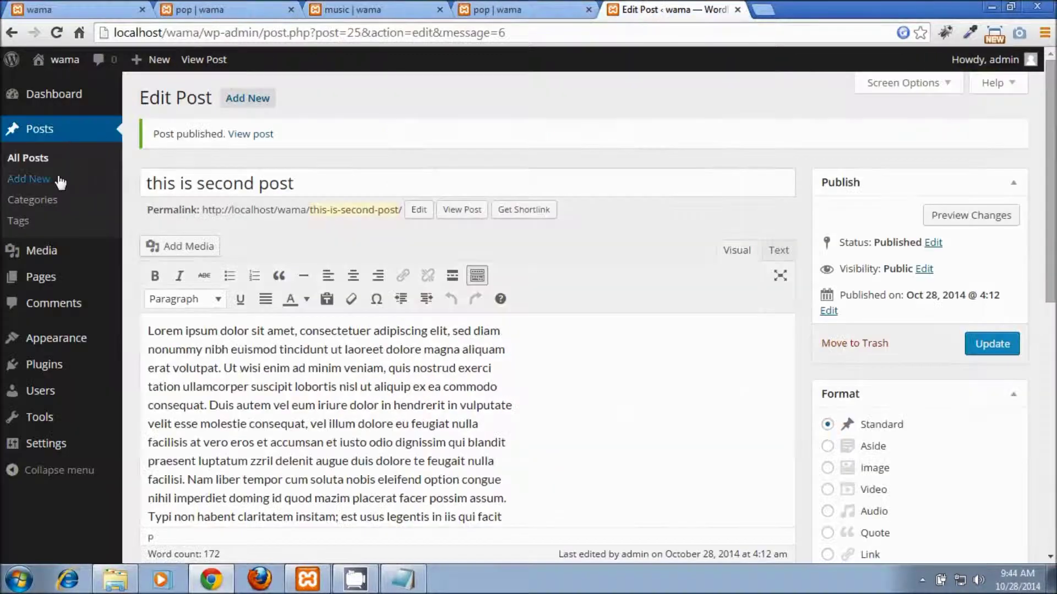
click(17, 227)
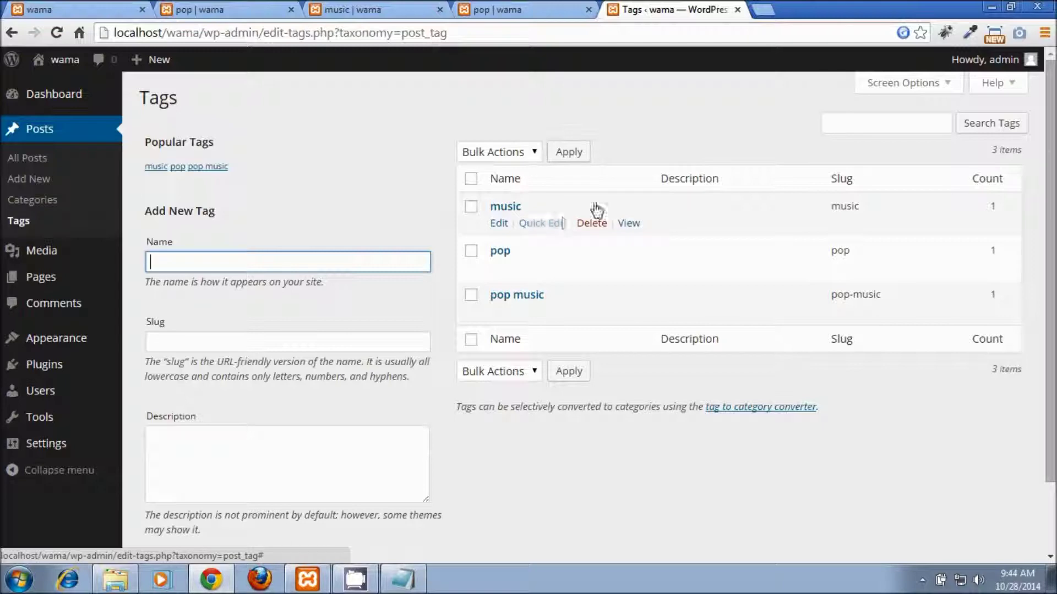
drag(1048, 232, 1048, 259)
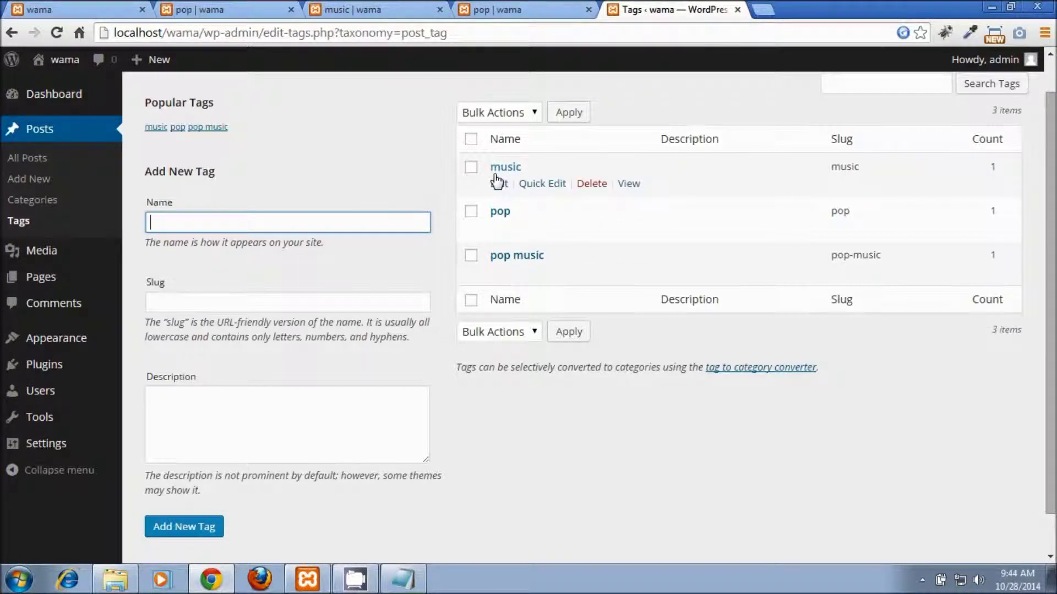
Open a blank new post form and examine its categories and tags sections, including the tag entry field
click(21, 182)
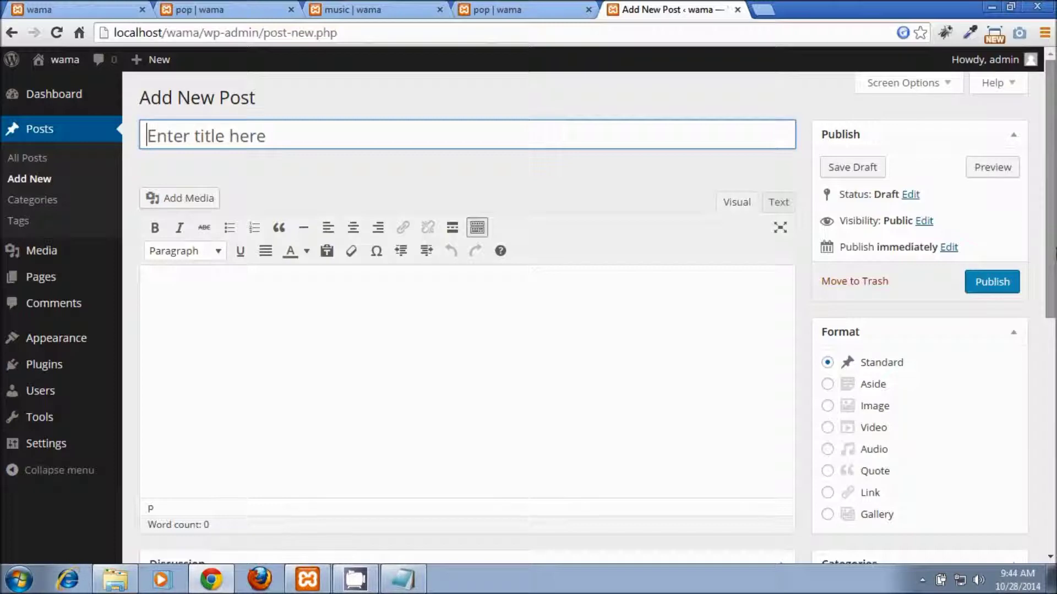
scroll(970, 254, down, 5)
scroll(860, 240, down, 2)
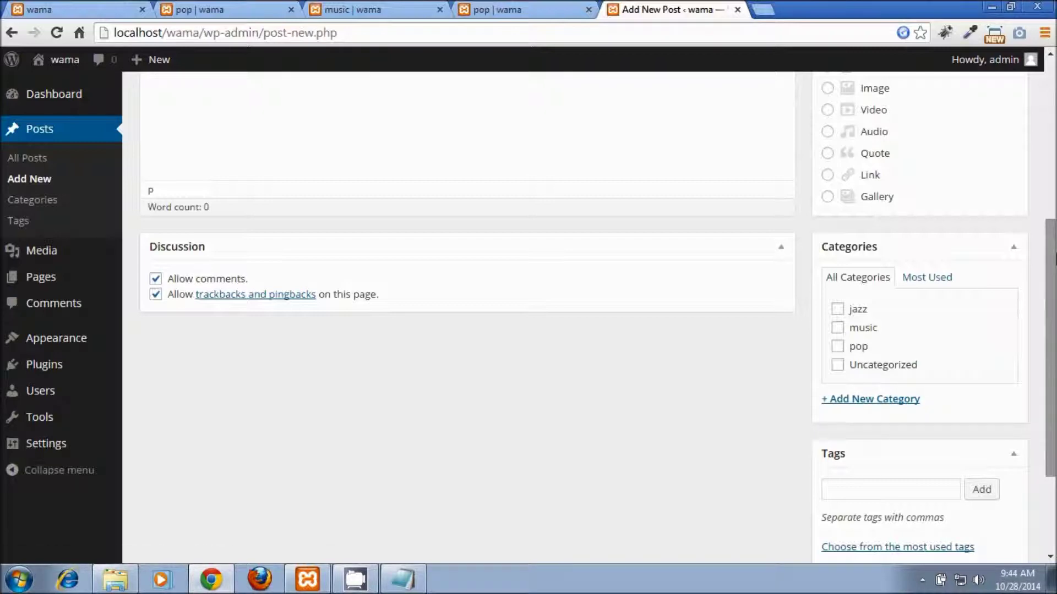
scroll(841, 342, down, 3)
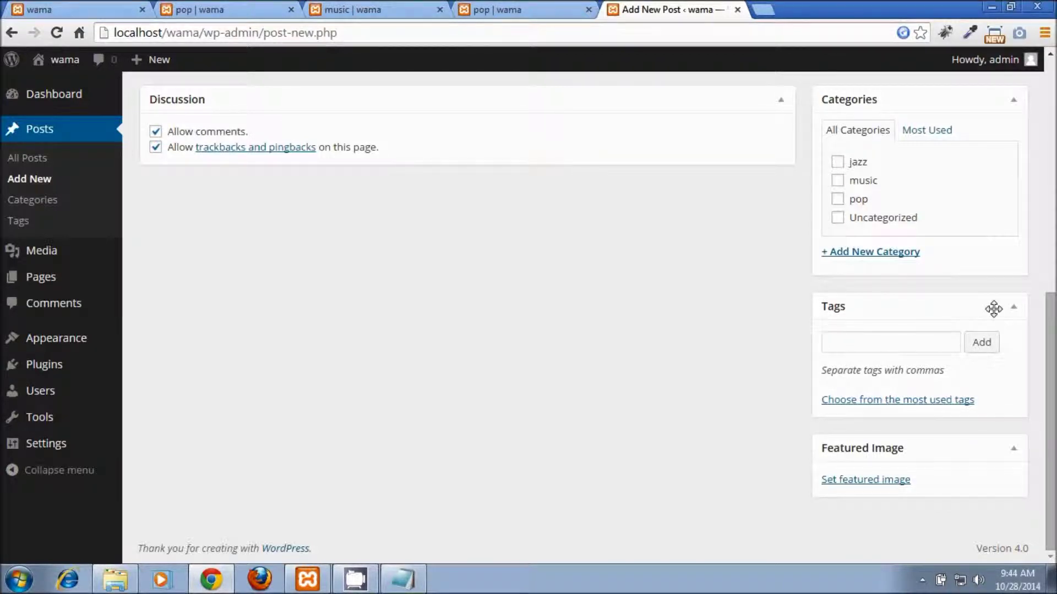
click(834, 340)
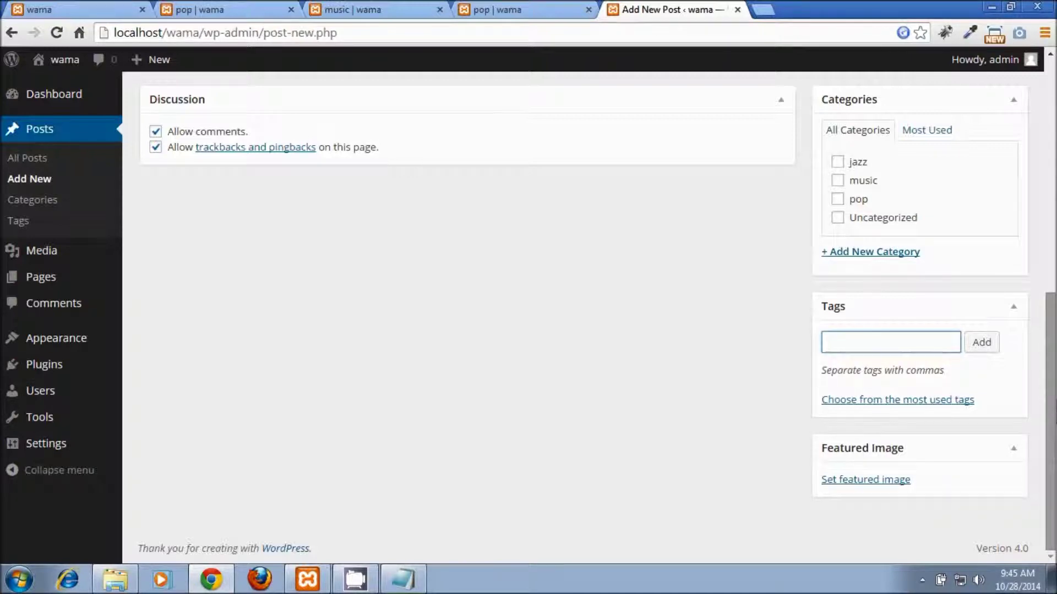
scroll(1052, 410, up, 7)
scroll(1052, 410, up, 2)
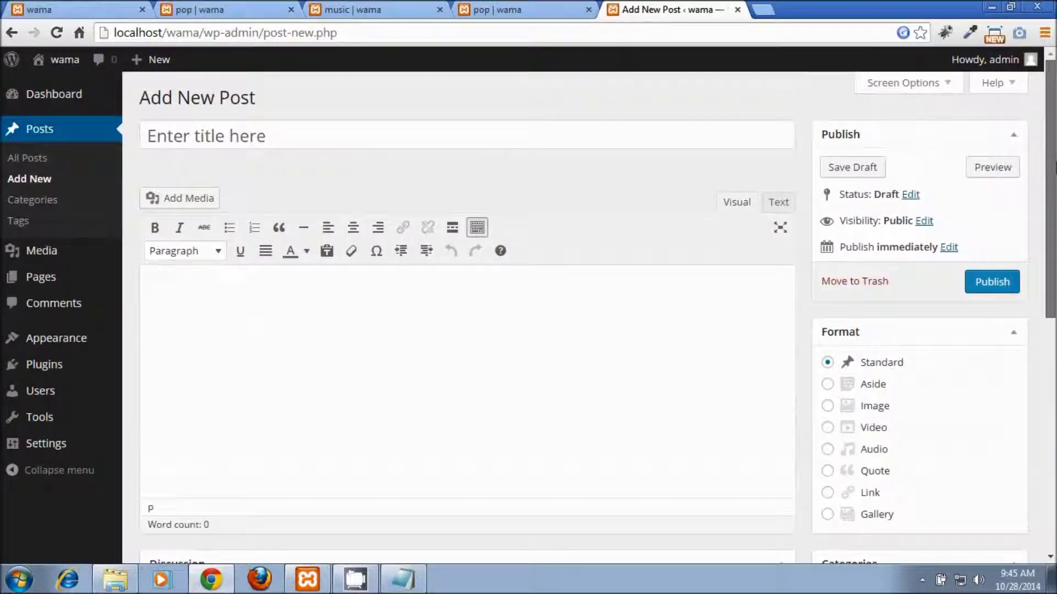